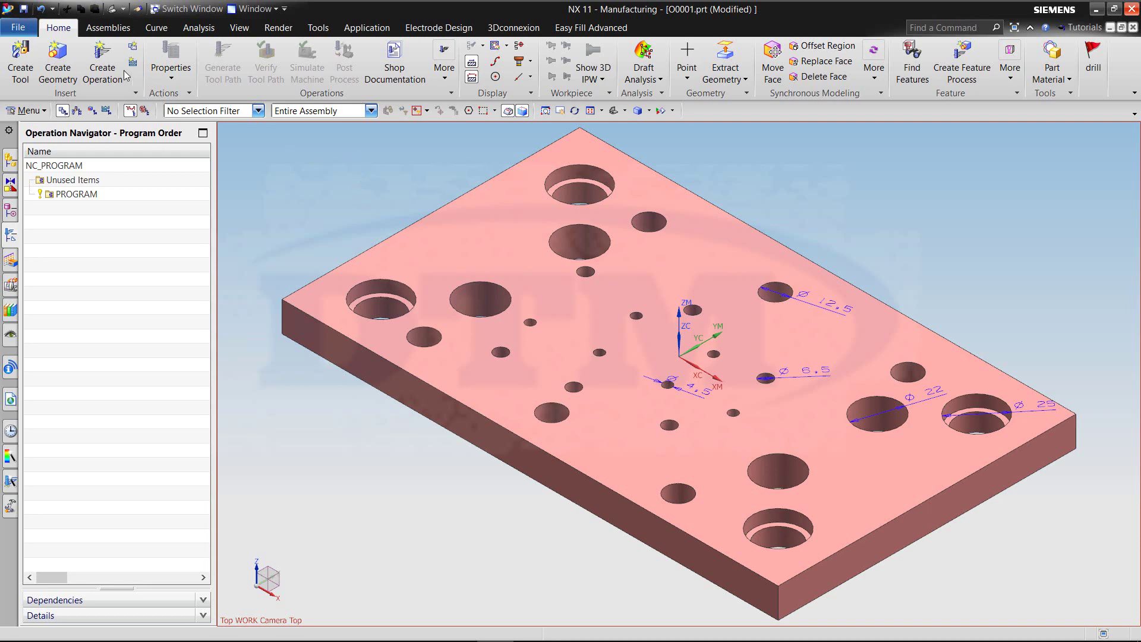
# Start a new drill-type operation with the Peck Drilling subtype.
pyautogui.click(103, 60)
pyautogui.click(444, 166)
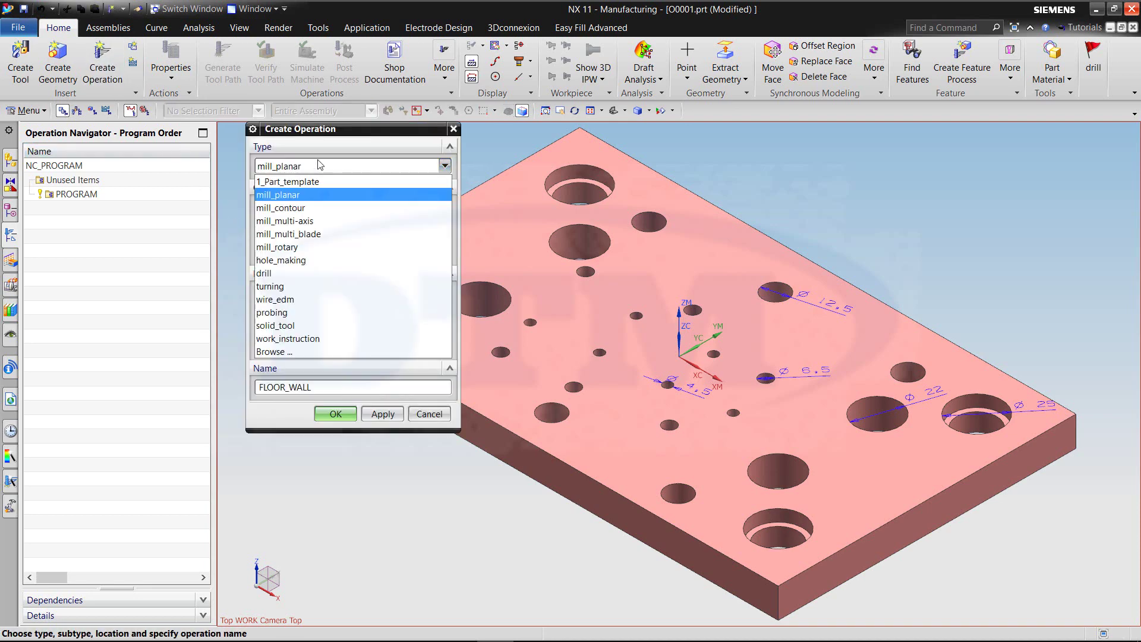
pyautogui.click(270, 274)
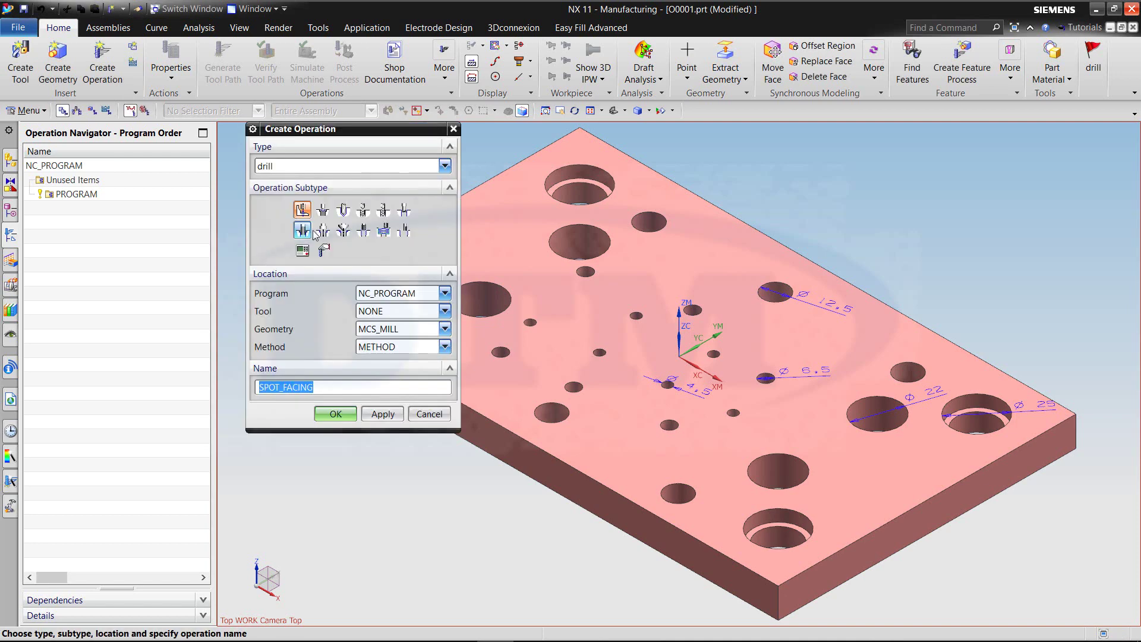
pyautogui.click(362, 211)
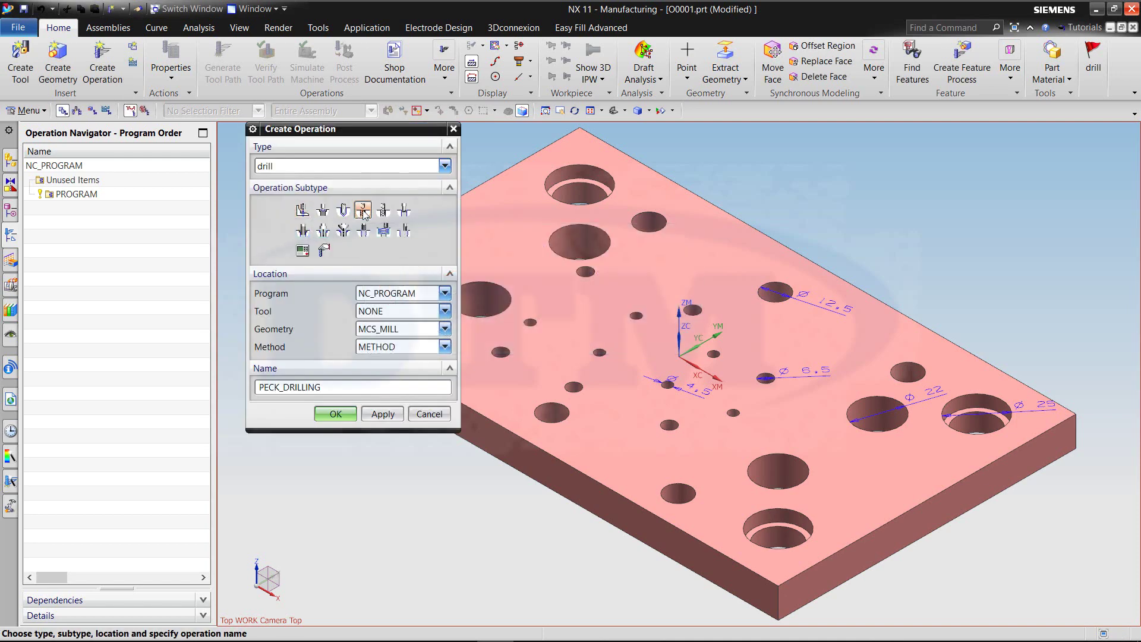
# Assign PROGRAM, tool DRILLING_6.5, geometry WORKPIECE and method DRILL_METHOD, then create it.
pyautogui.click(444, 293)
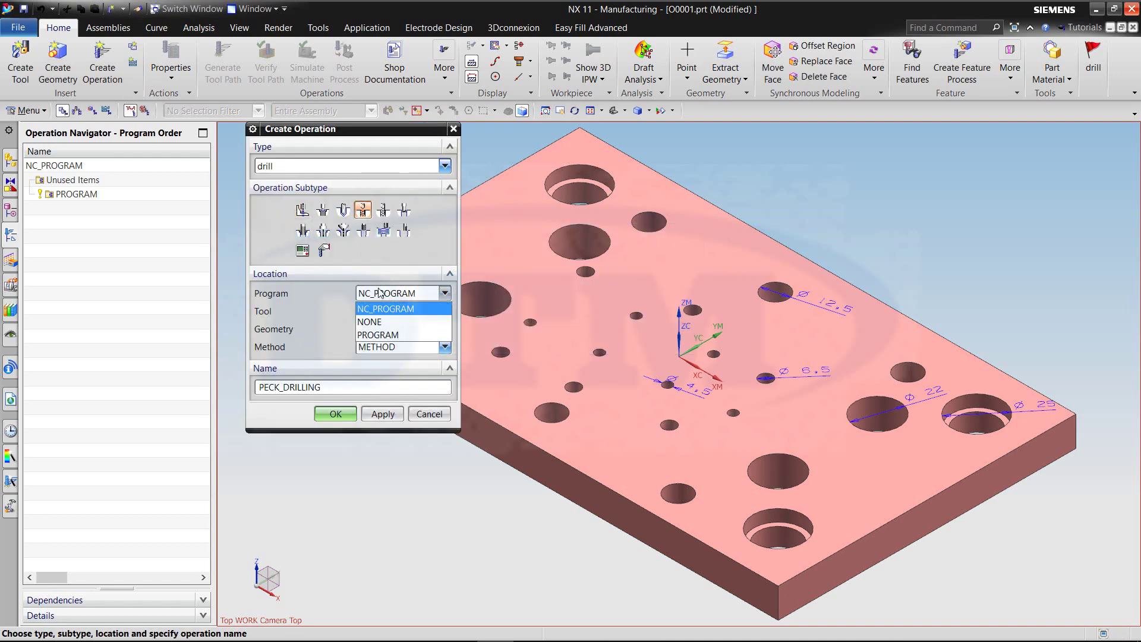
pyautogui.click(379, 336)
pyautogui.click(445, 311)
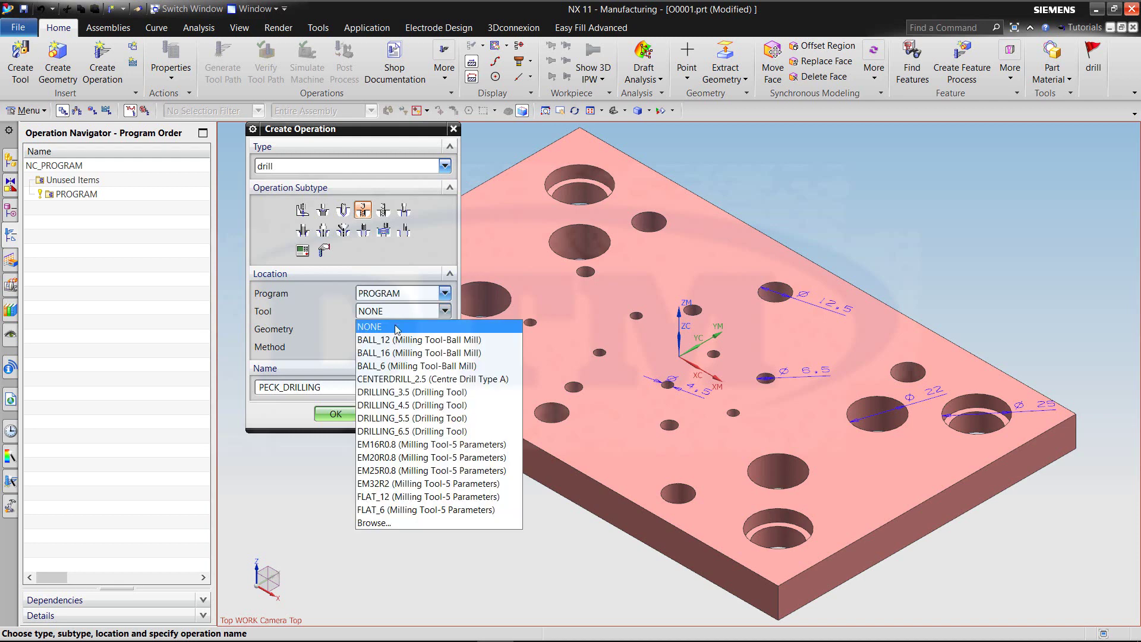
pyautogui.click(398, 432)
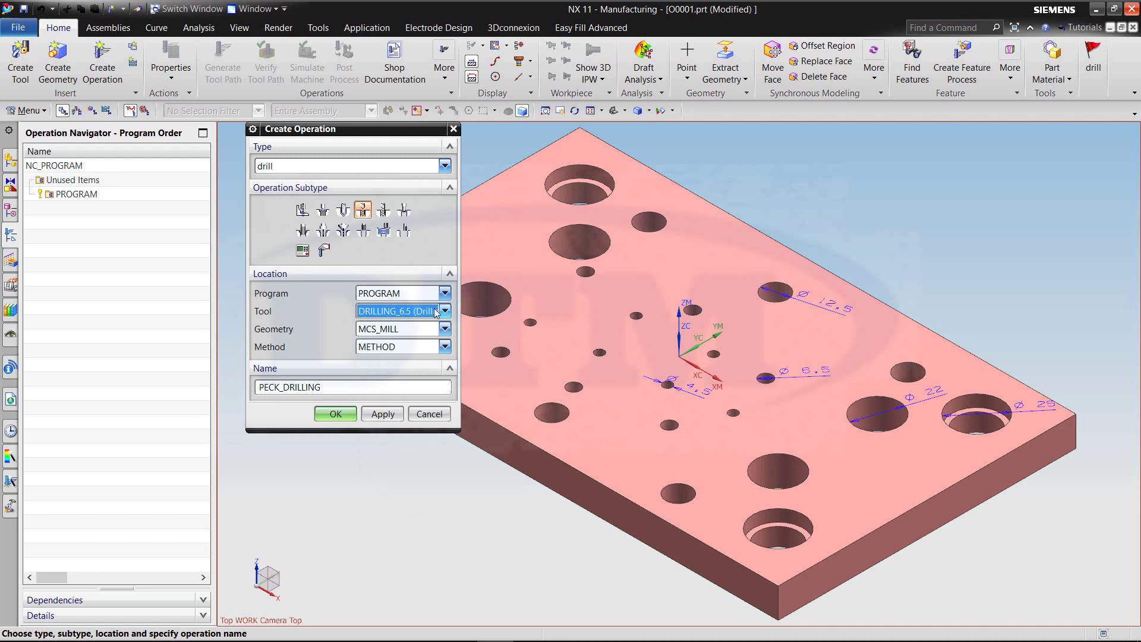
pyautogui.click(408, 334)
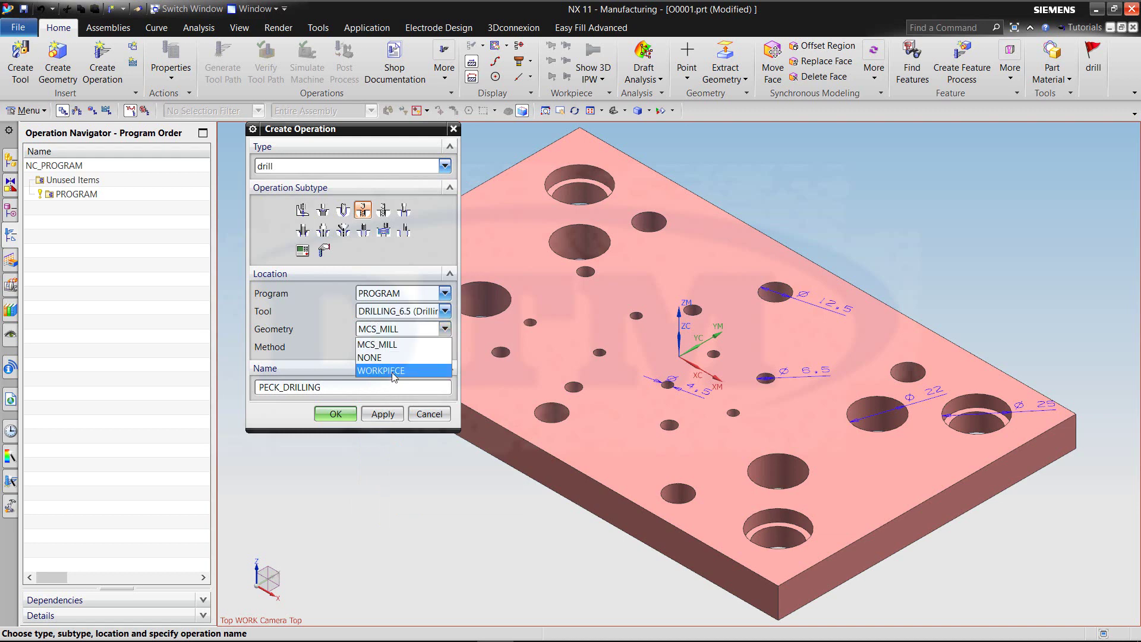
pyautogui.click(393, 370)
pyautogui.click(394, 346)
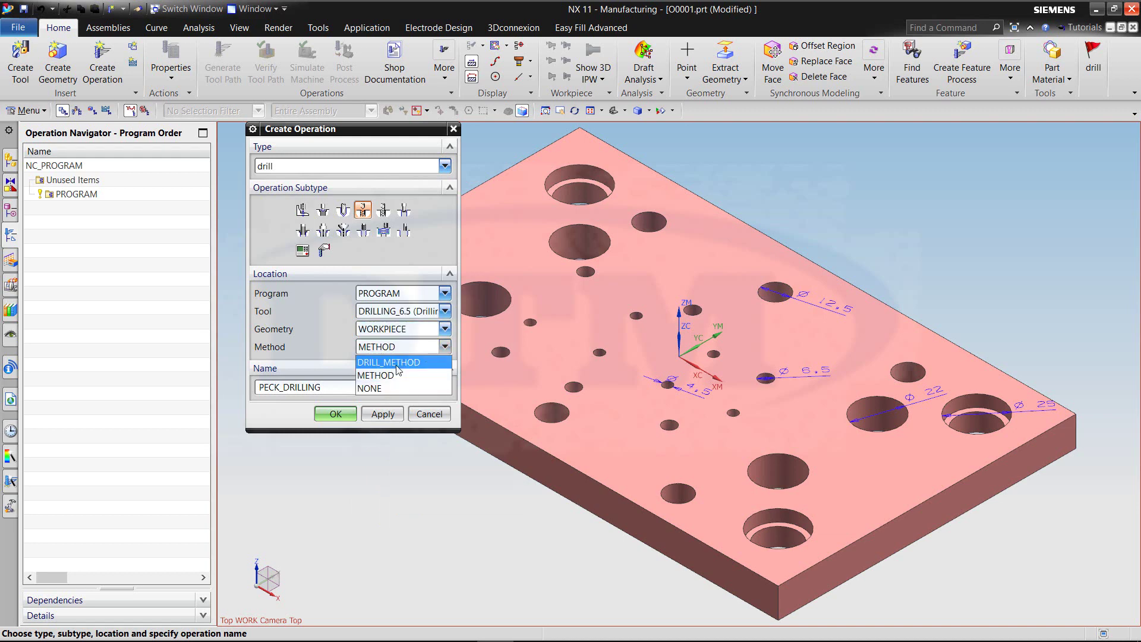
pyautogui.click(390, 362)
pyautogui.click(337, 414)
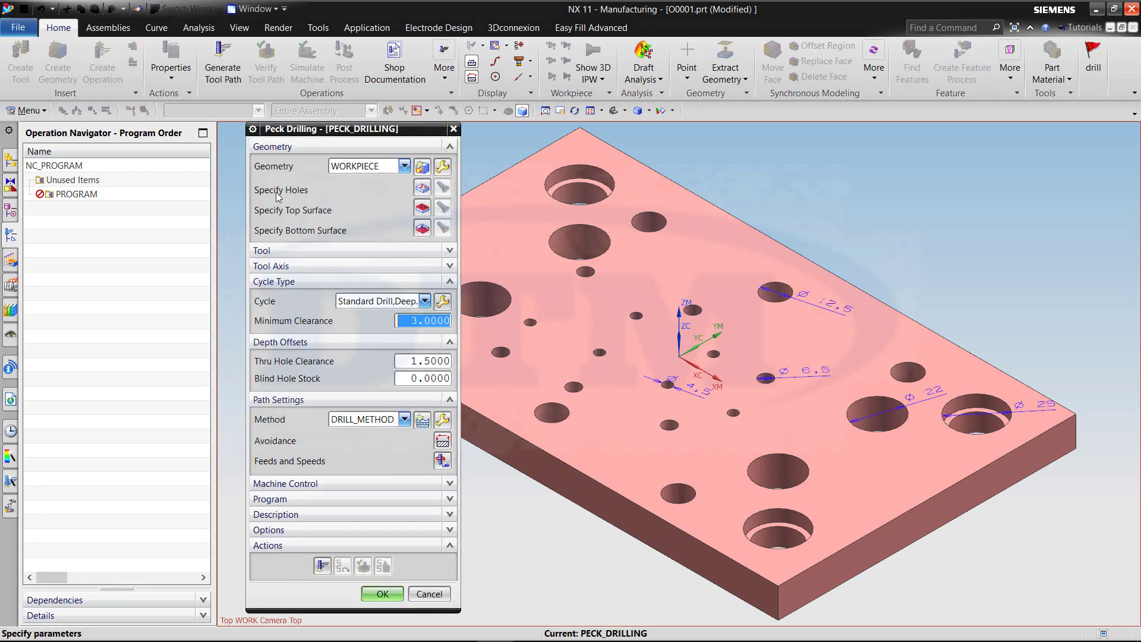
# Select holes with All Holes on Face, using a 6.5 minimum diameter.
pyautogui.click(423, 187)
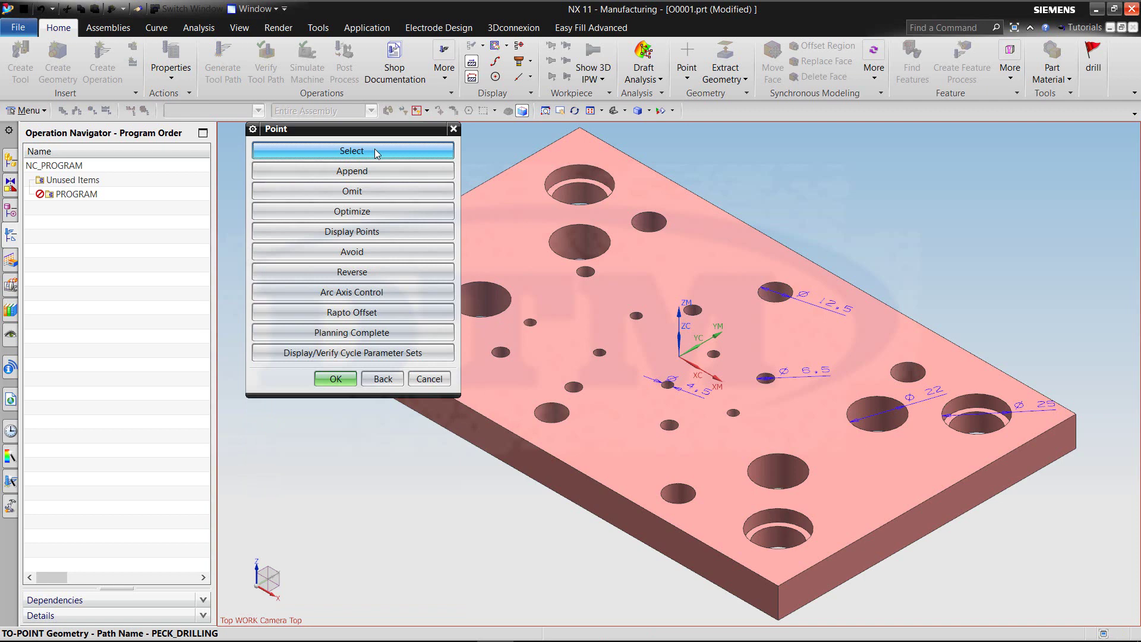
pyautogui.click(376, 150)
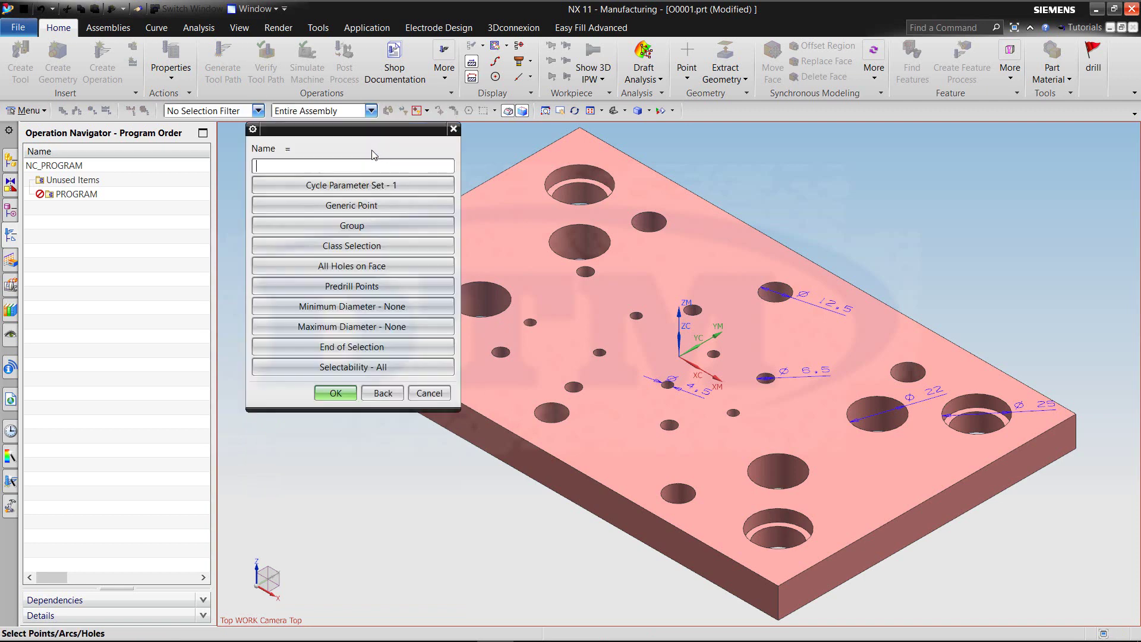
pyautogui.click(342, 267)
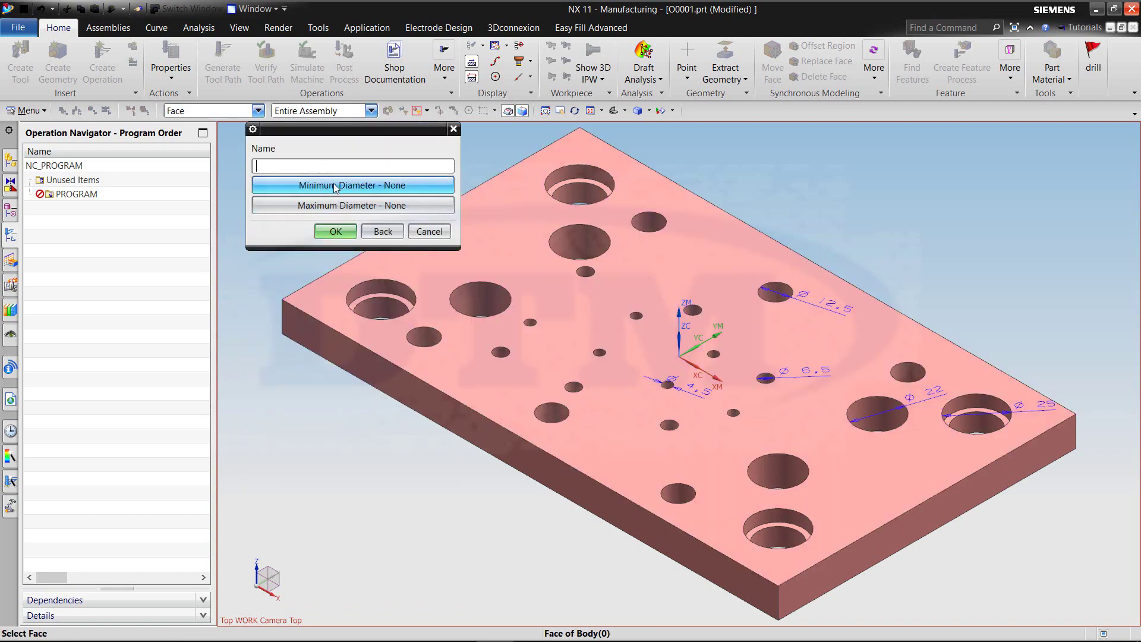
pyautogui.click(334, 186)
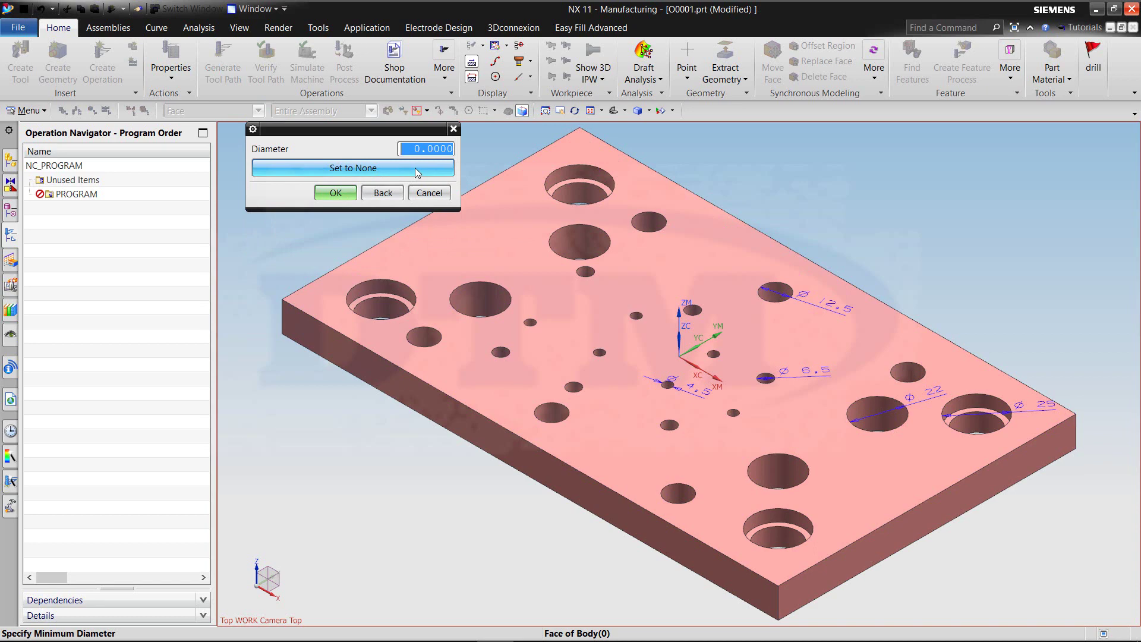
pyautogui.write('6.5')
pyautogui.click(340, 196)
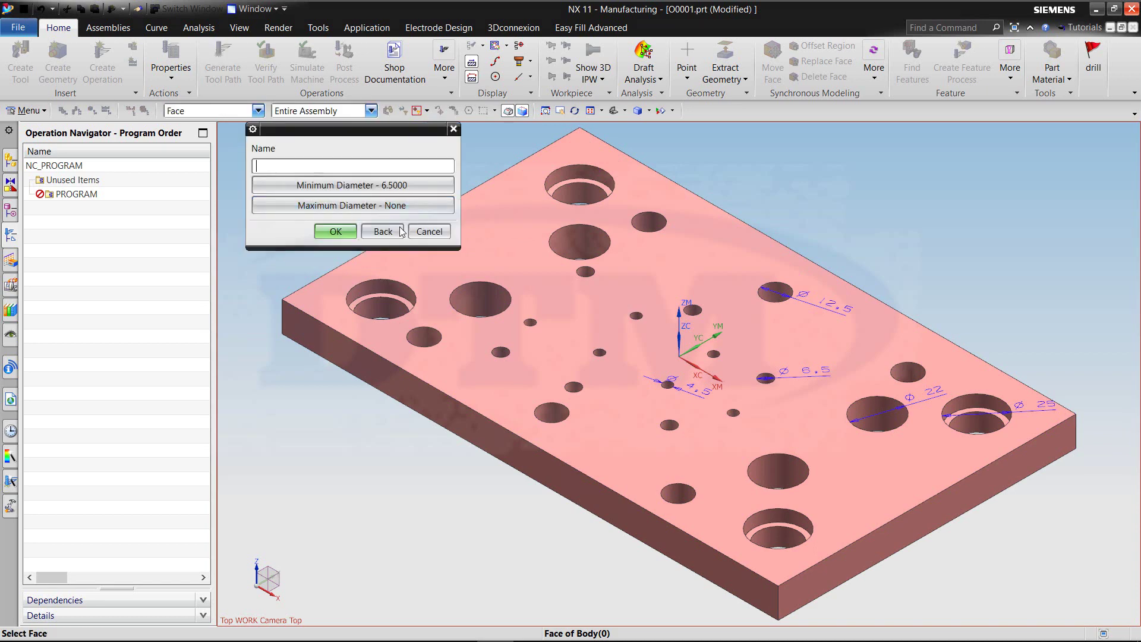
# Set the maximum diameter to 6.5, pick the plate's top face, and confirm the holes.
pyautogui.click(398, 208)
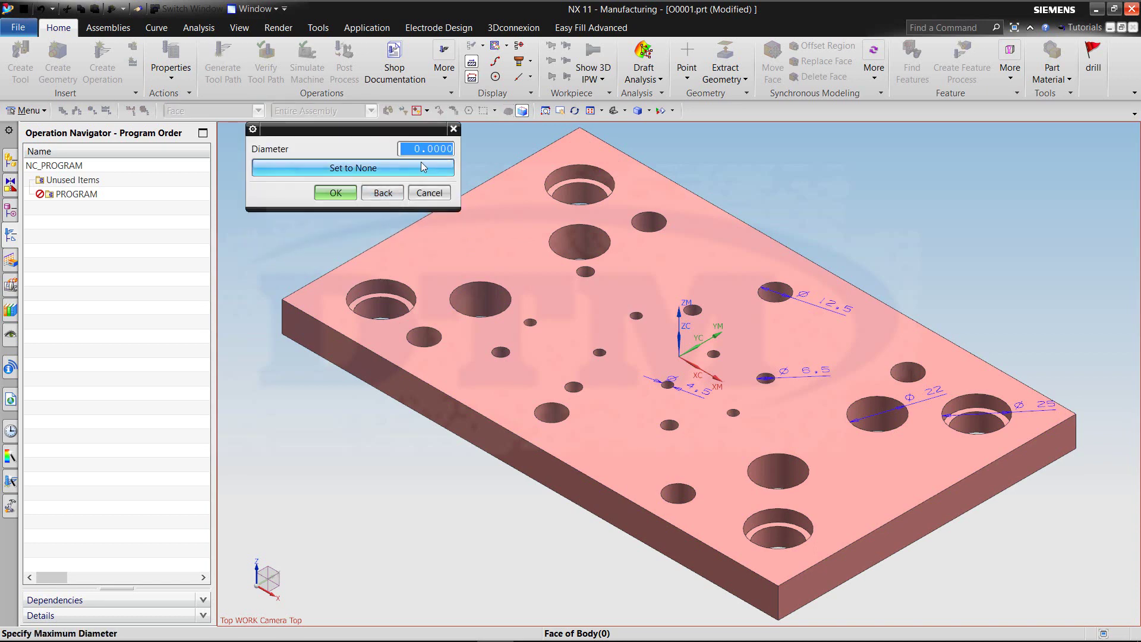
pyautogui.write('6.5')
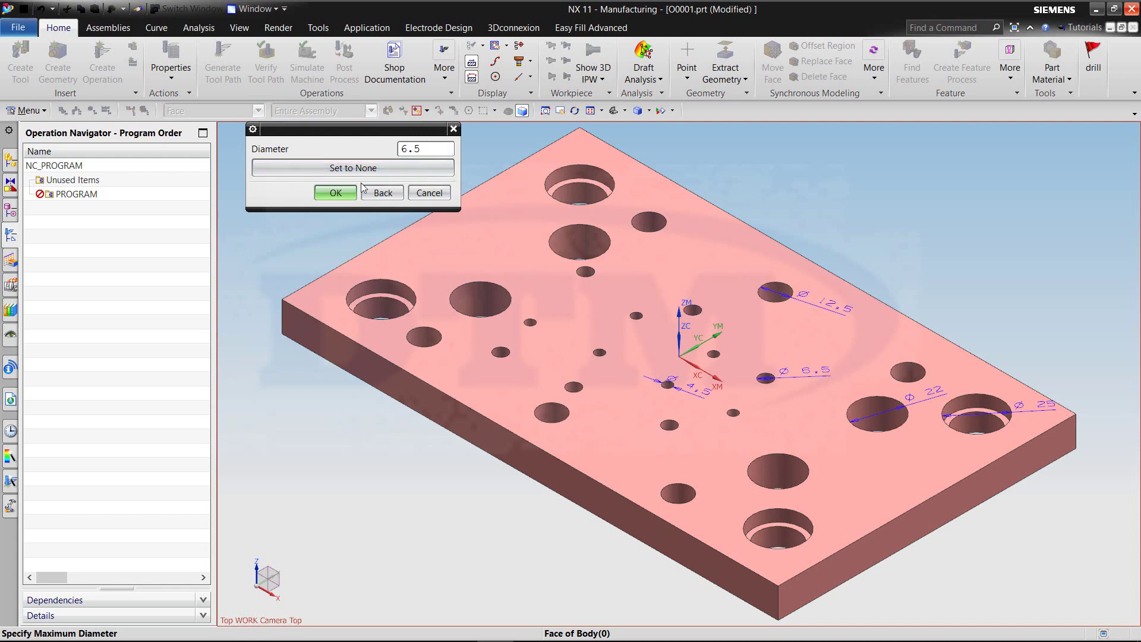
pyautogui.click(338, 194)
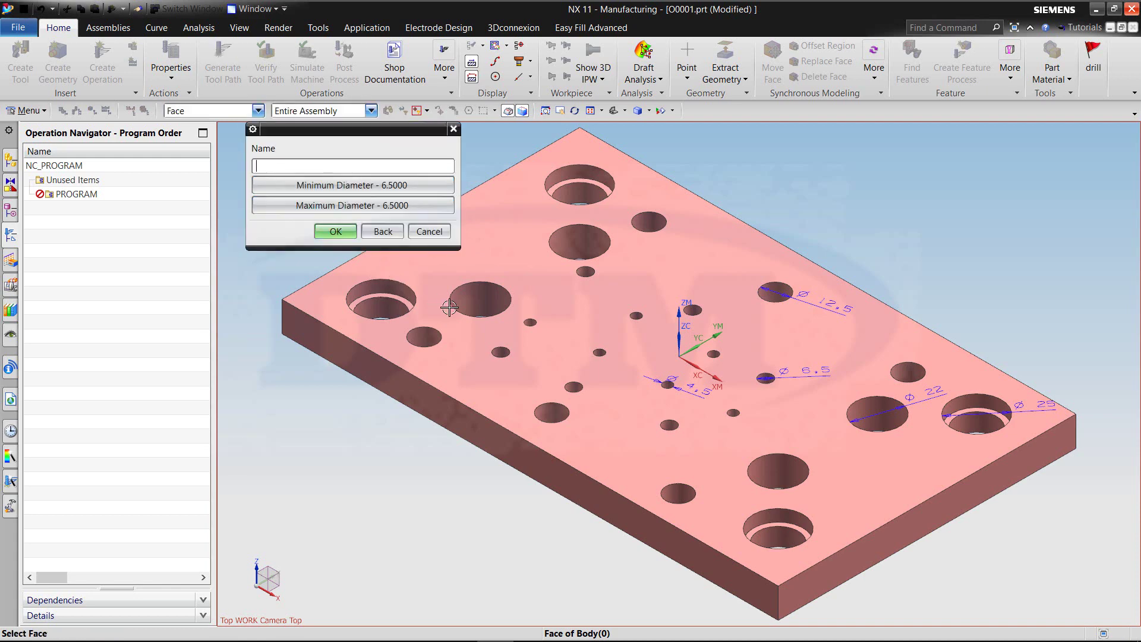
pyautogui.click(510, 253)
pyautogui.click(336, 232)
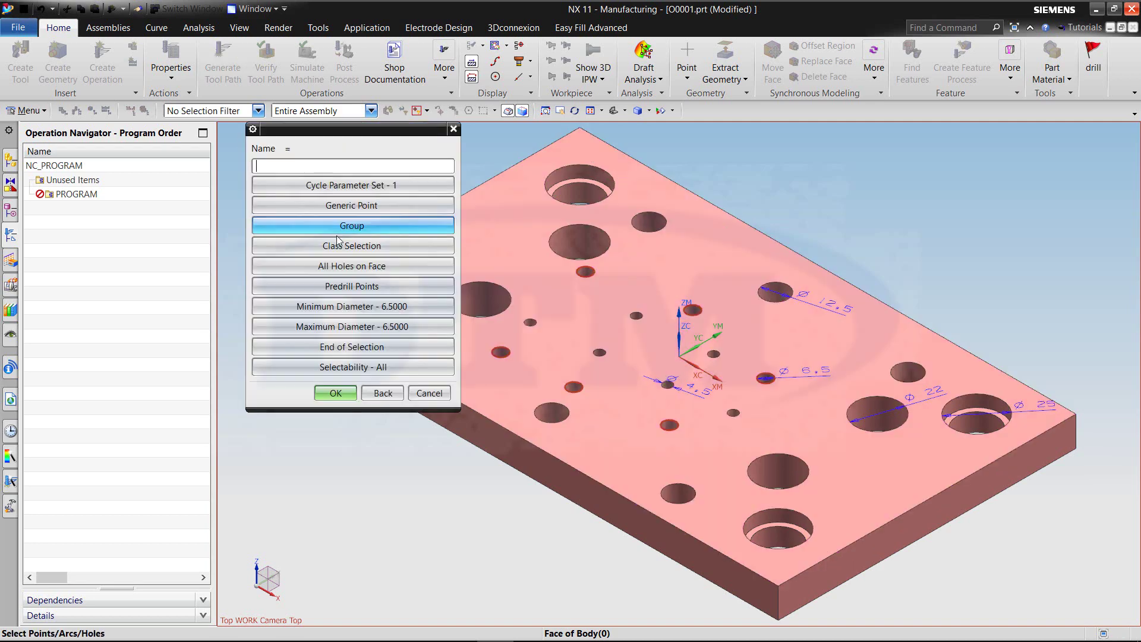
pyautogui.click(347, 394)
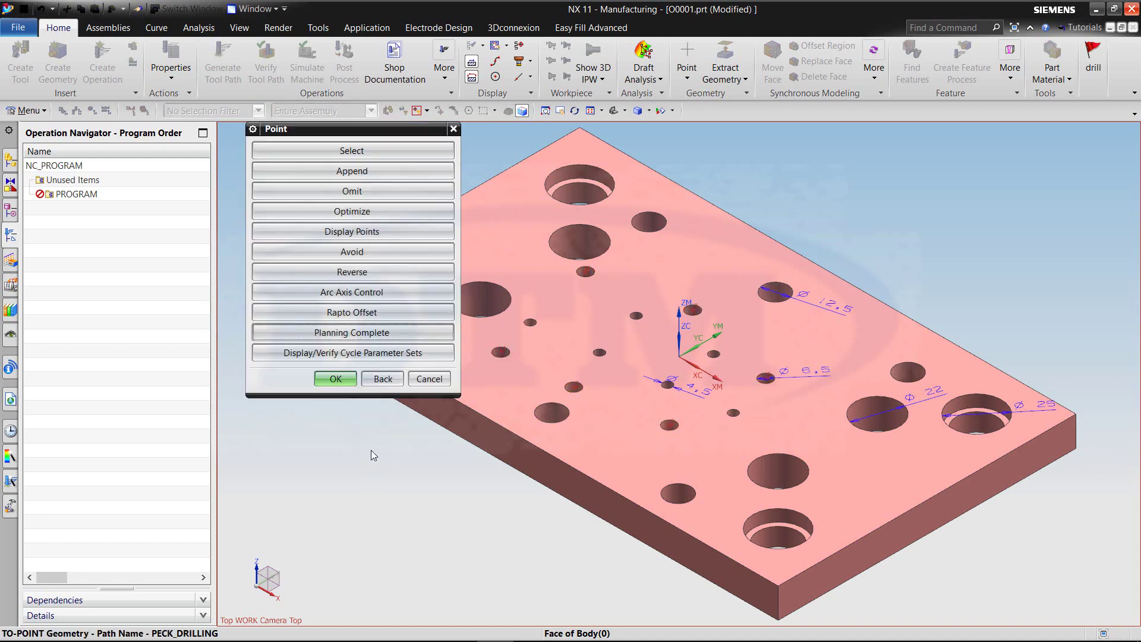
# Optimize the hole drilling order by shortest path and accept the results.
pyautogui.click(356, 217)
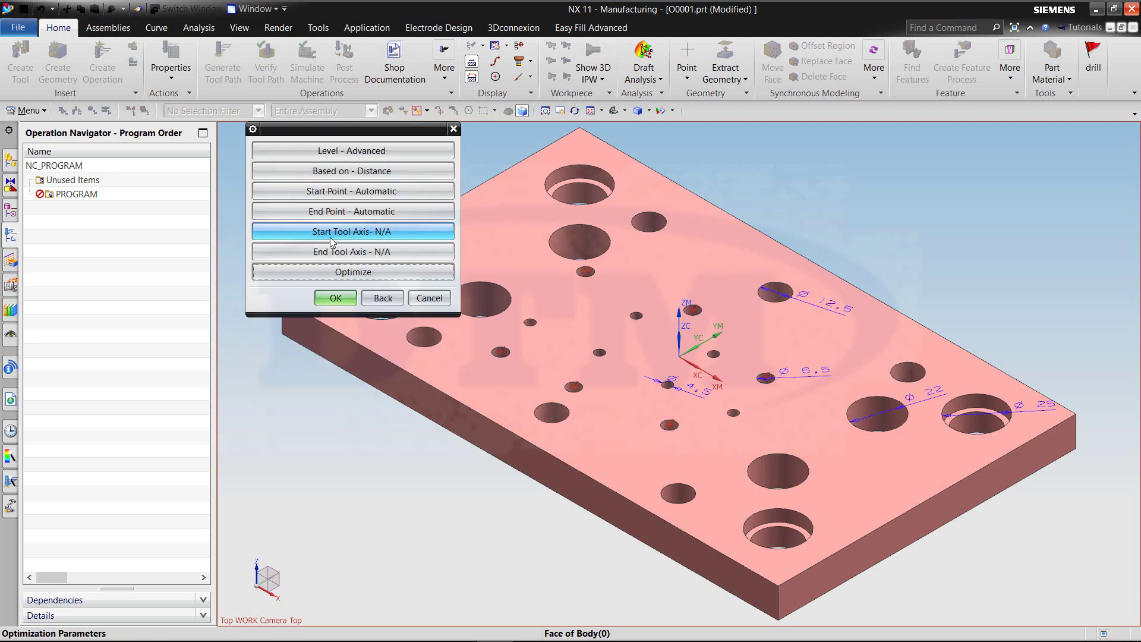
pyautogui.click(335, 298)
pyautogui.click(337, 335)
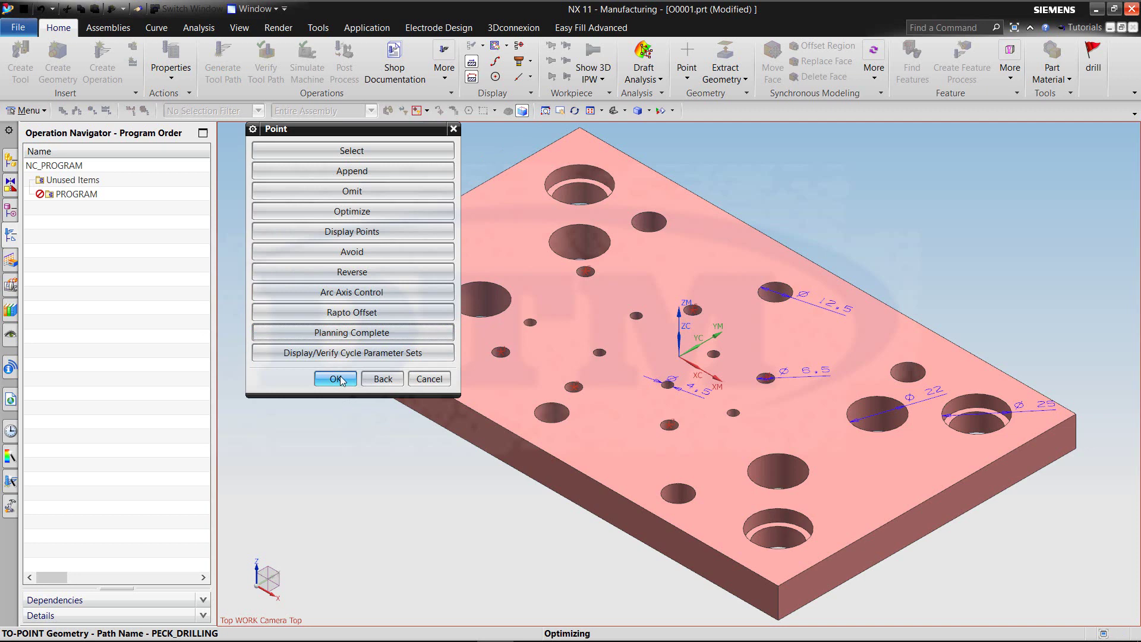
pyautogui.click(331, 377)
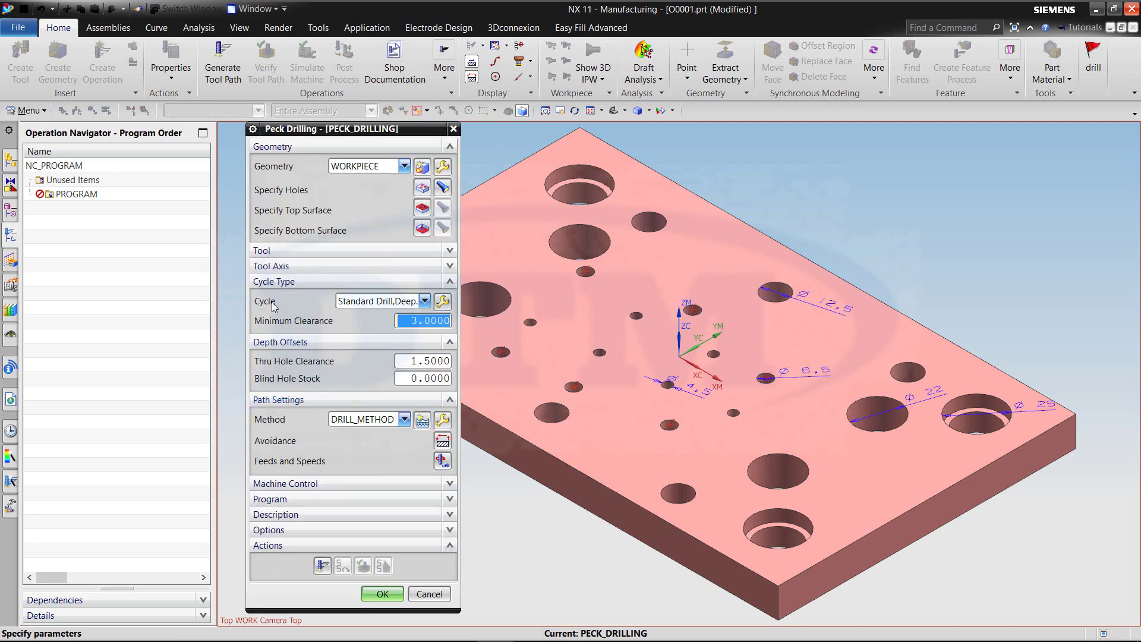
# Edit the Standard Drill, Deep cycle parameters, setting Rtrcto retract to Auto.
pyautogui.click(443, 302)
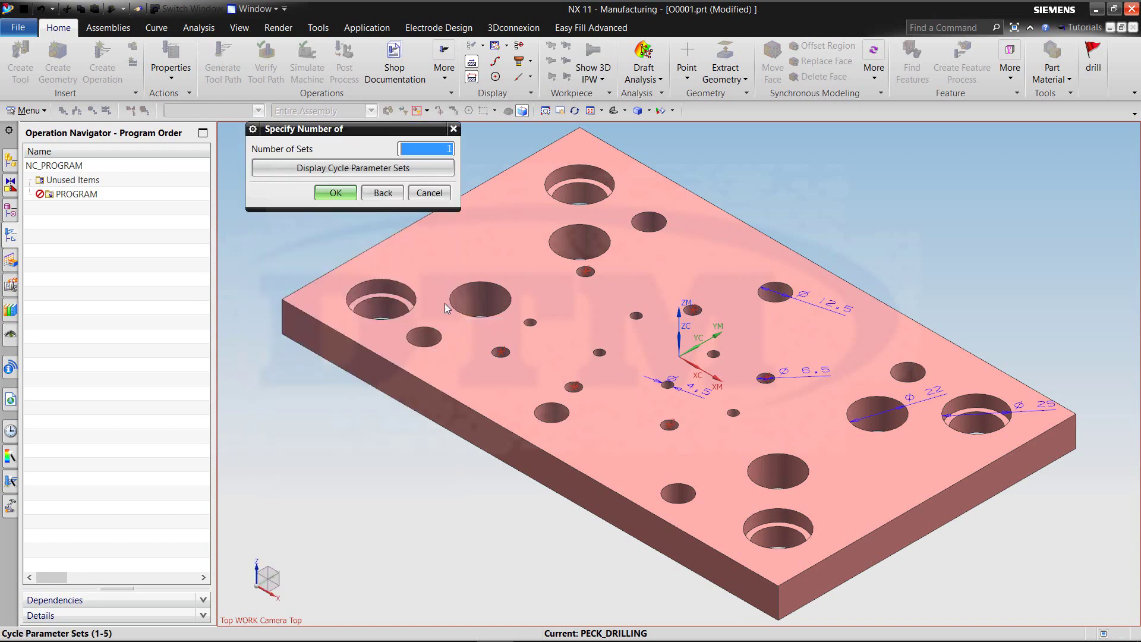
pyautogui.click(336, 193)
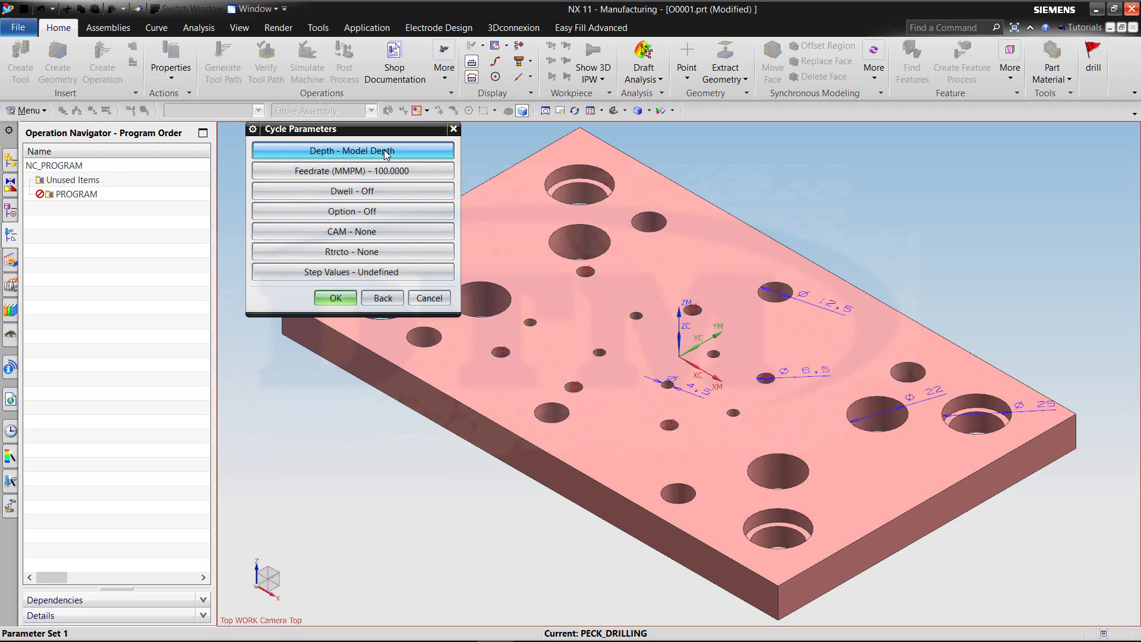
pyautogui.click(349, 257)
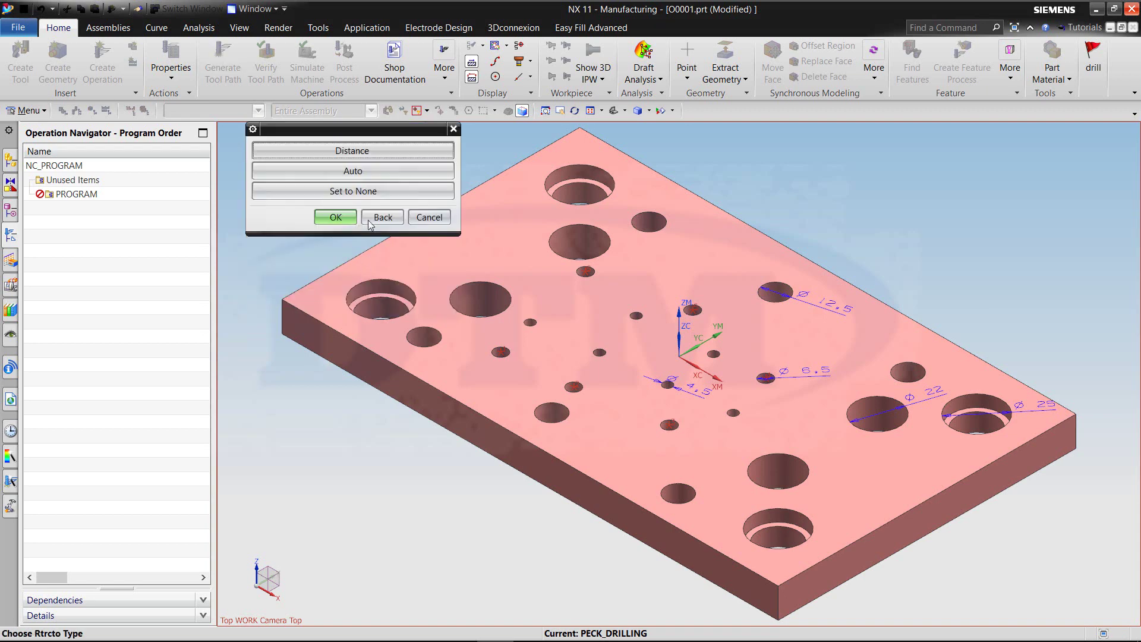
pyautogui.click(355, 171)
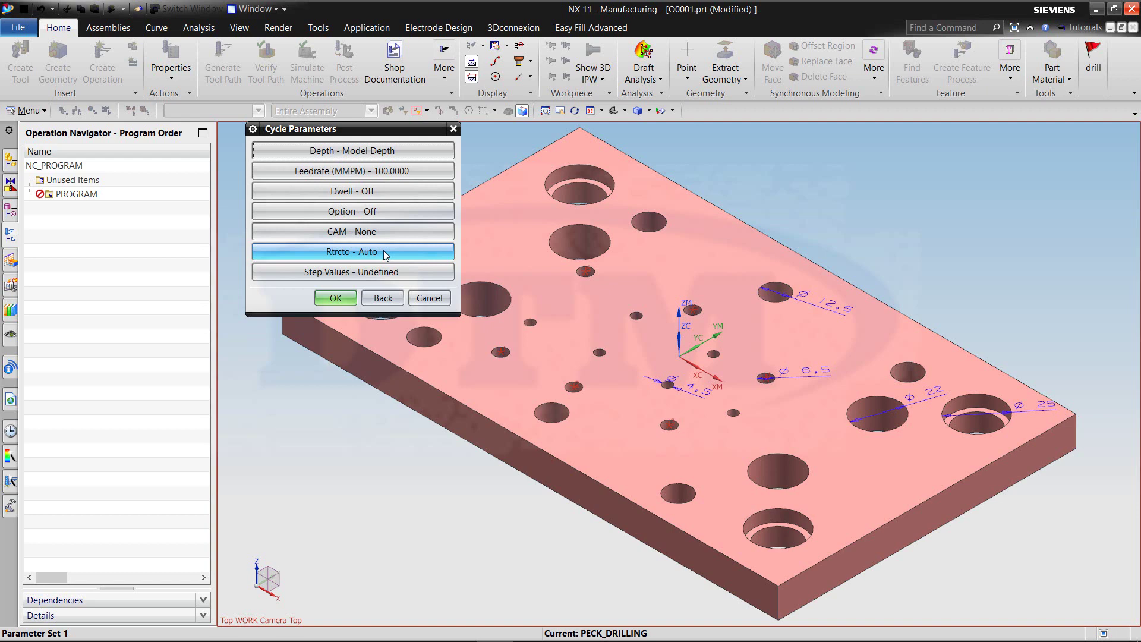
pyautogui.middleClick(330, 271)
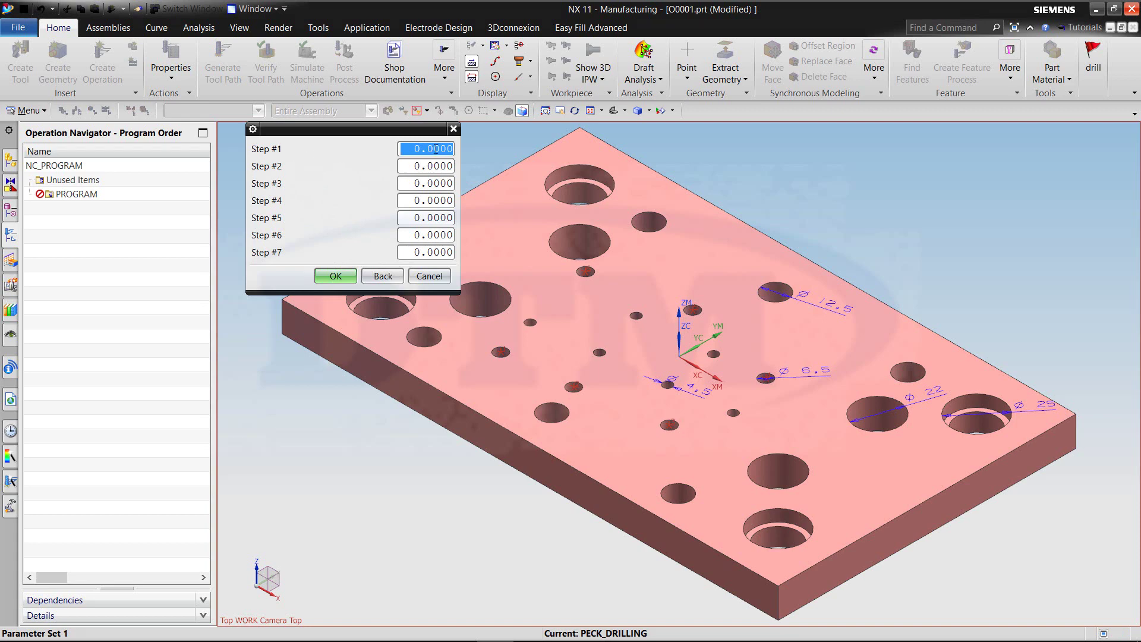
# Set the Step #1 increment to 2 and confirm the cycle parameters.
pyautogui.write('2')
pyautogui.click(337, 276)
pyautogui.click(336, 299)
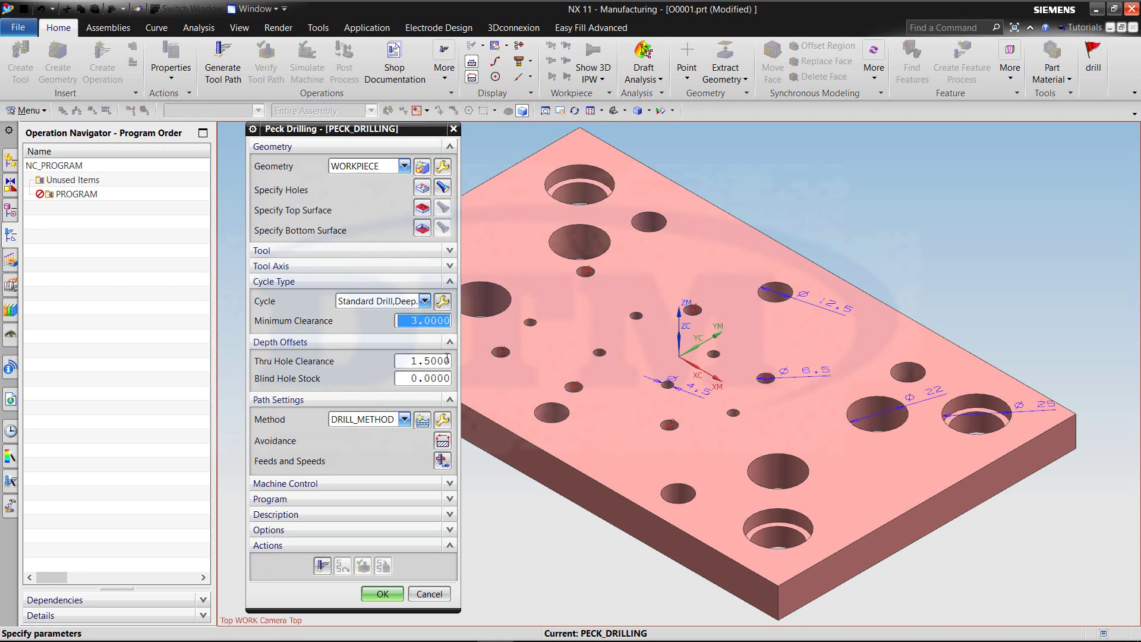
# Define an avoidance clearance plane offset 50 mm above the plate's top face (ZC 50).
pyautogui.click(442, 441)
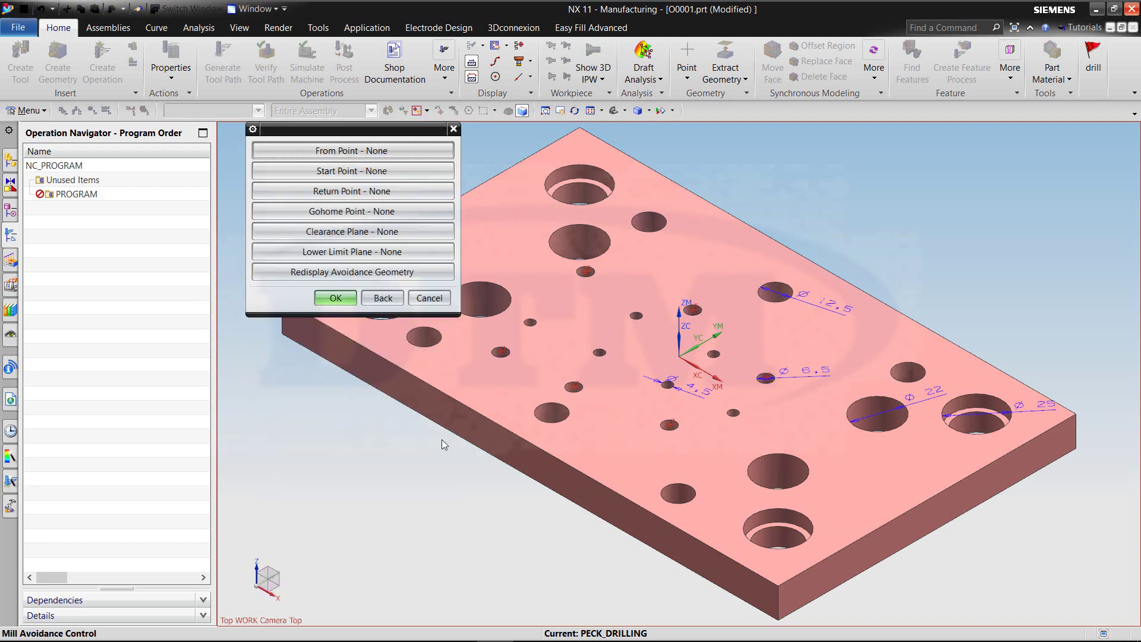
pyautogui.click(367, 236)
pyautogui.click(352, 146)
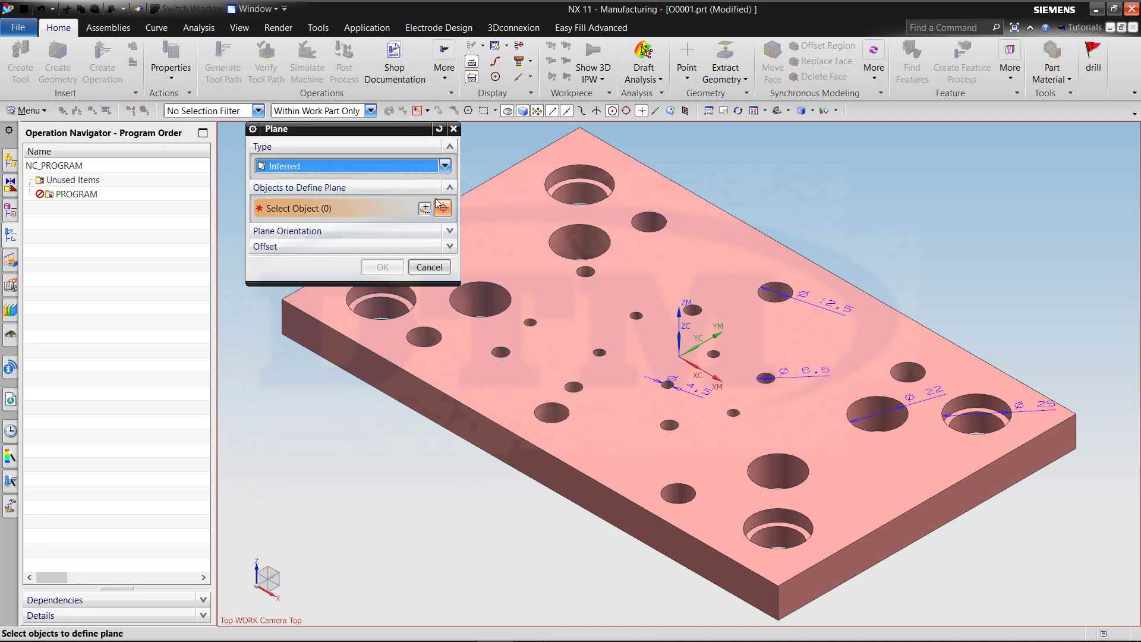
pyautogui.click(558, 290)
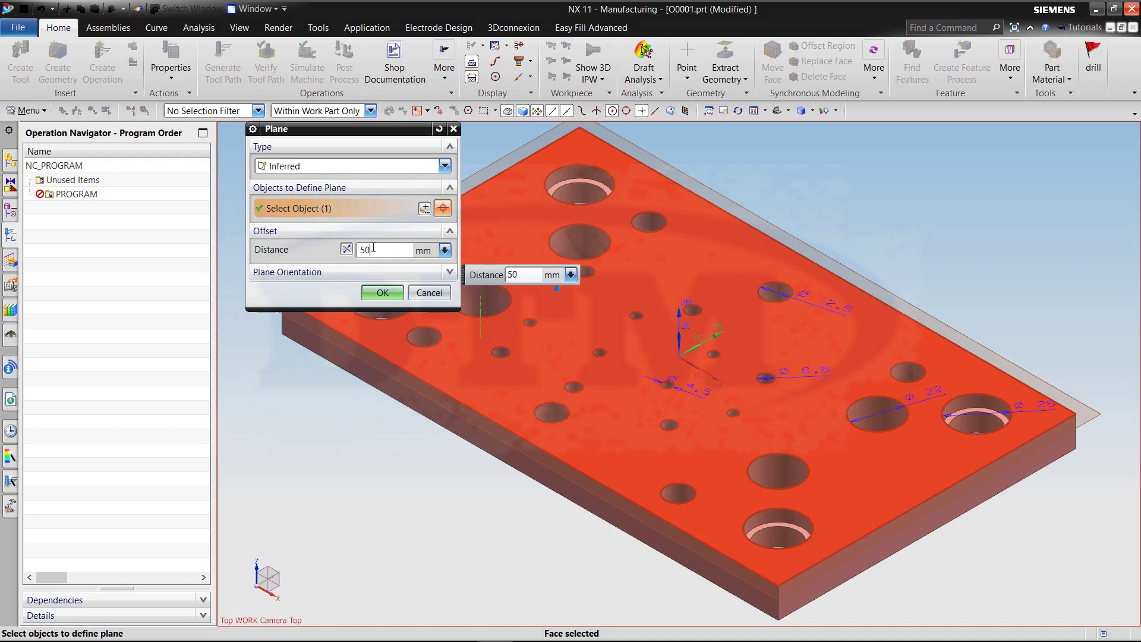
pyautogui.press('Return')
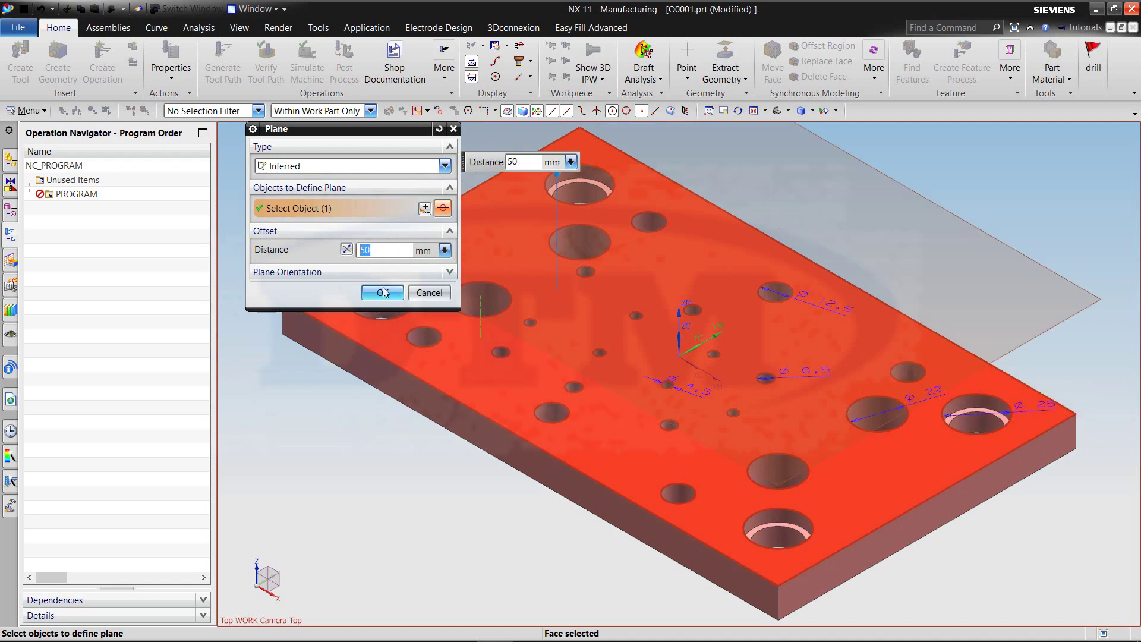
pyautogui.click(383, 293)
pyautogui.click(331, 302)
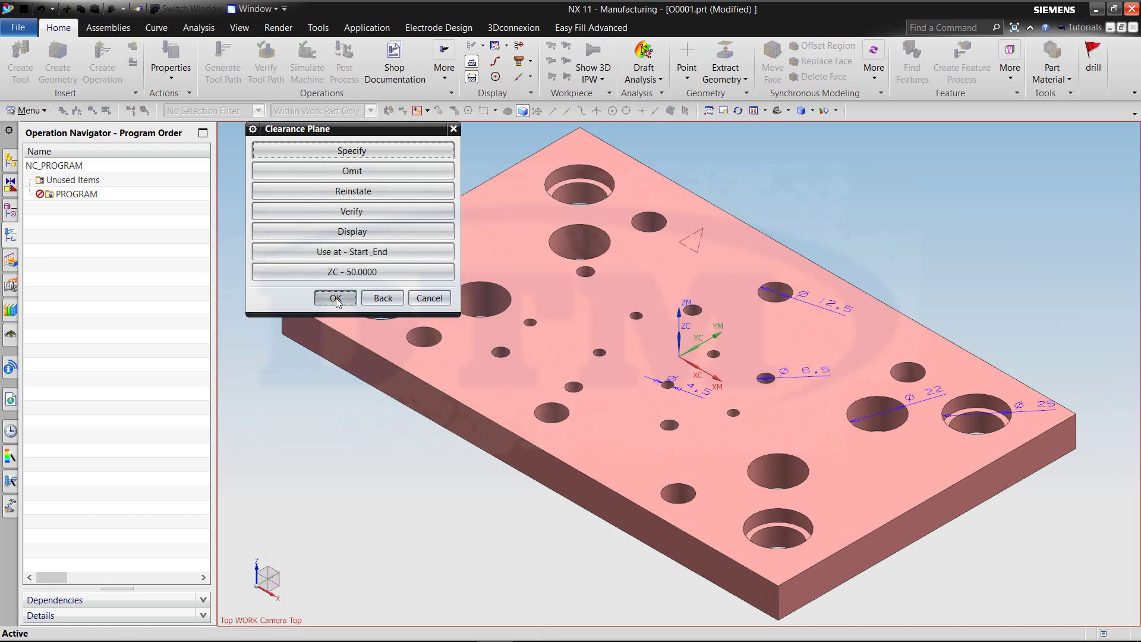
pyautogui.click(340, 299)
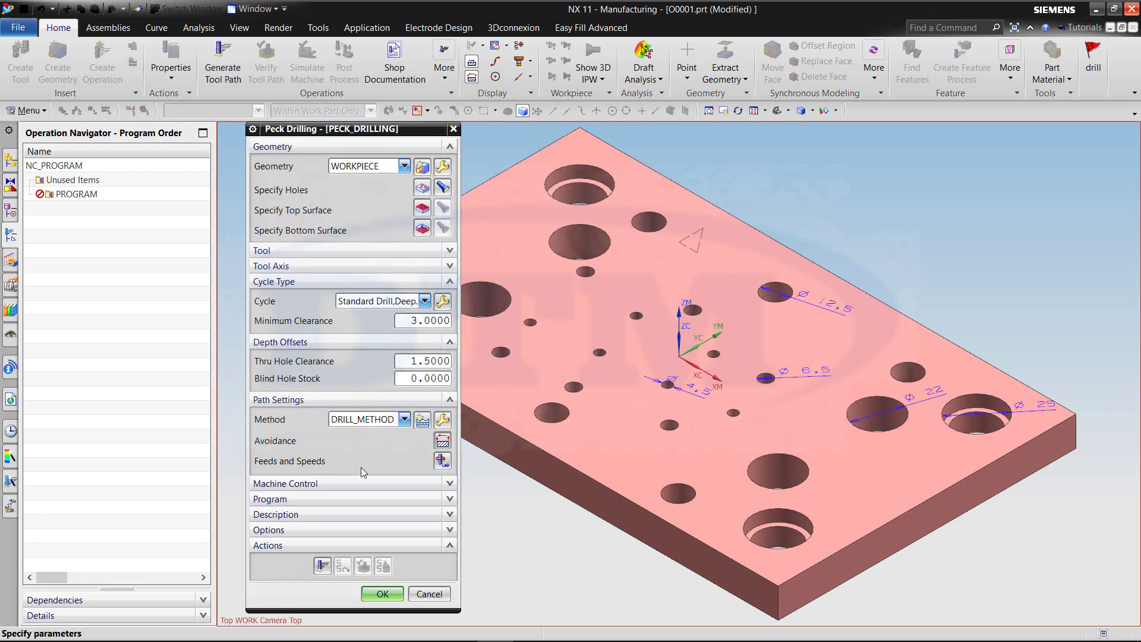
# Enter a 1000 rpm spindle speed in Feeds and Speeds and generate the toolpath.
pyautogui.click(443, 461)
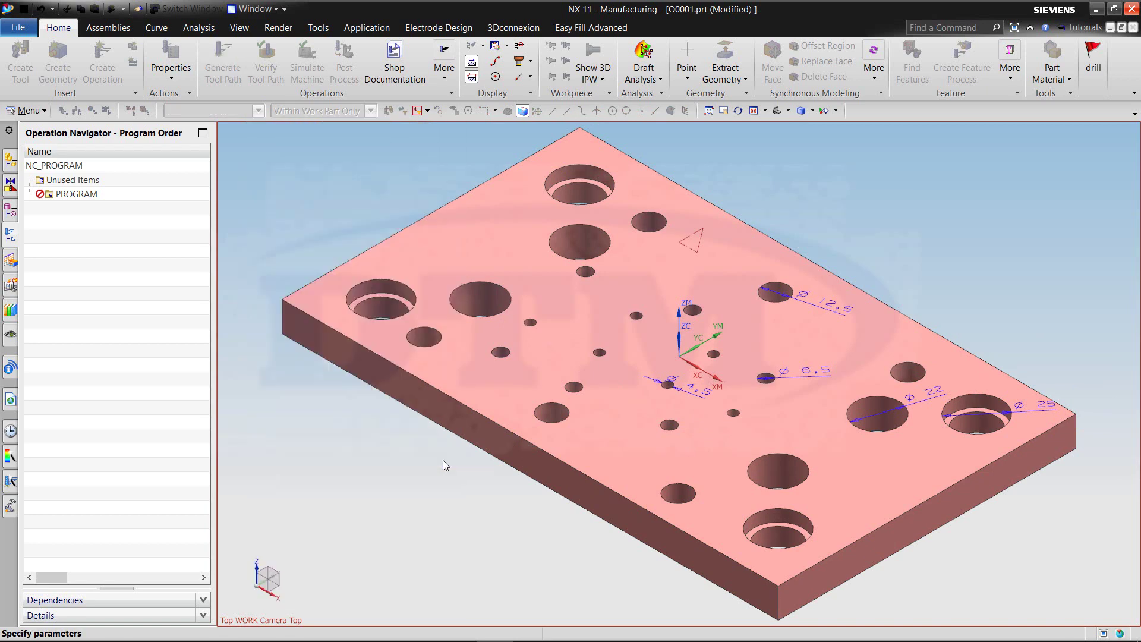
pyautogui.click(404, 260)
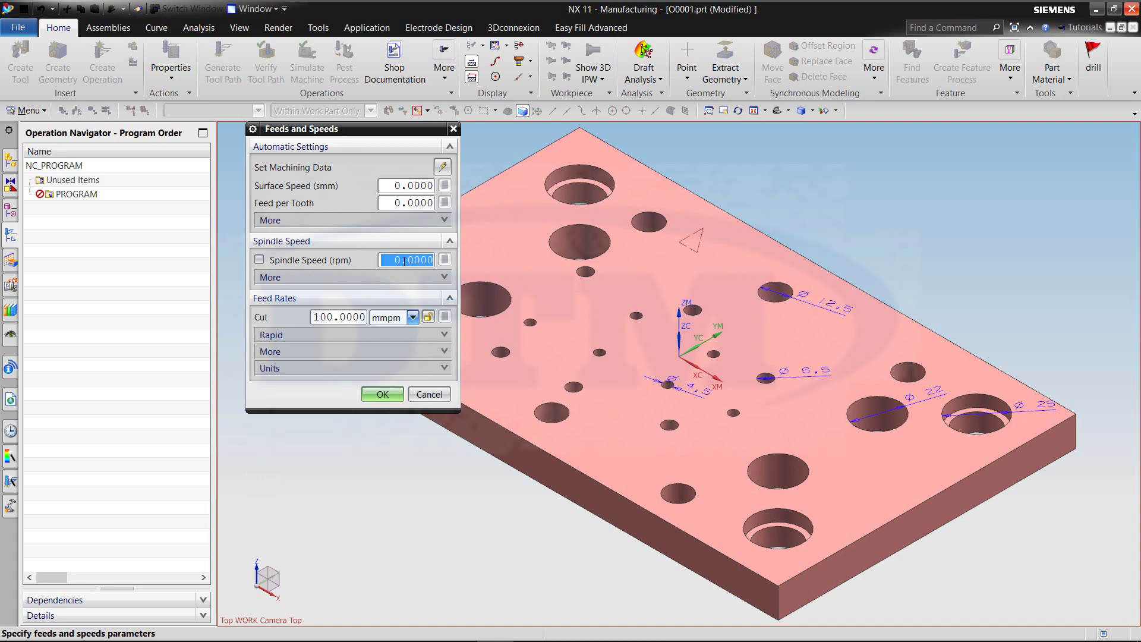
pyautogui.write('1000')
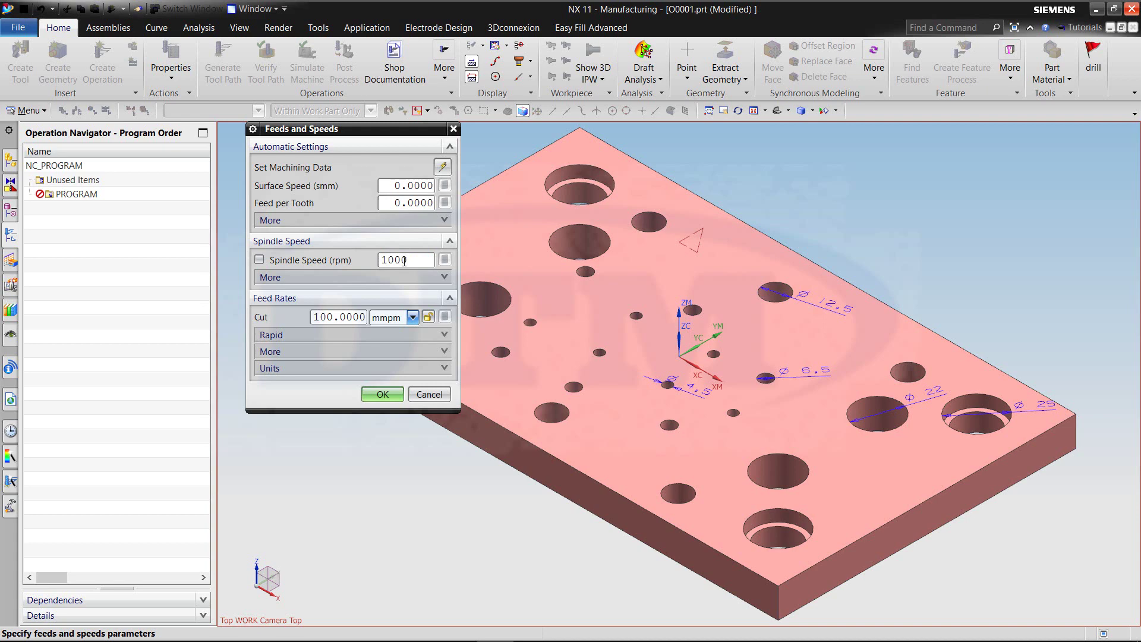
pyautogui.doubleClick(410, 261)
pyautogui.click(445, 259)
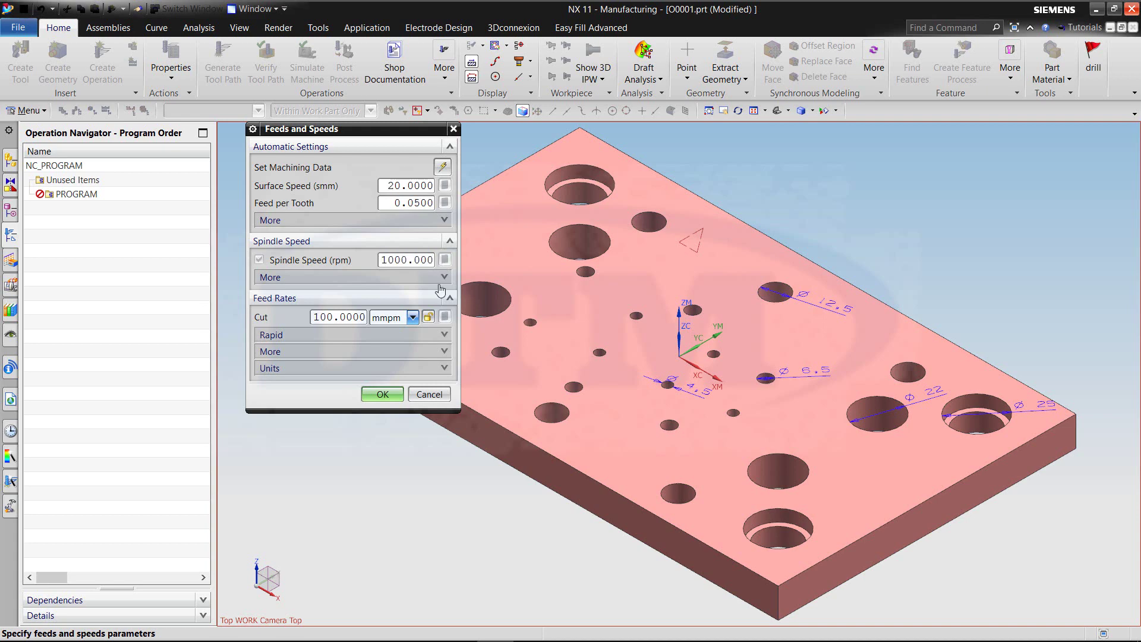
pyautogui.click(383, 395)
pyautogui.click(322, 566)
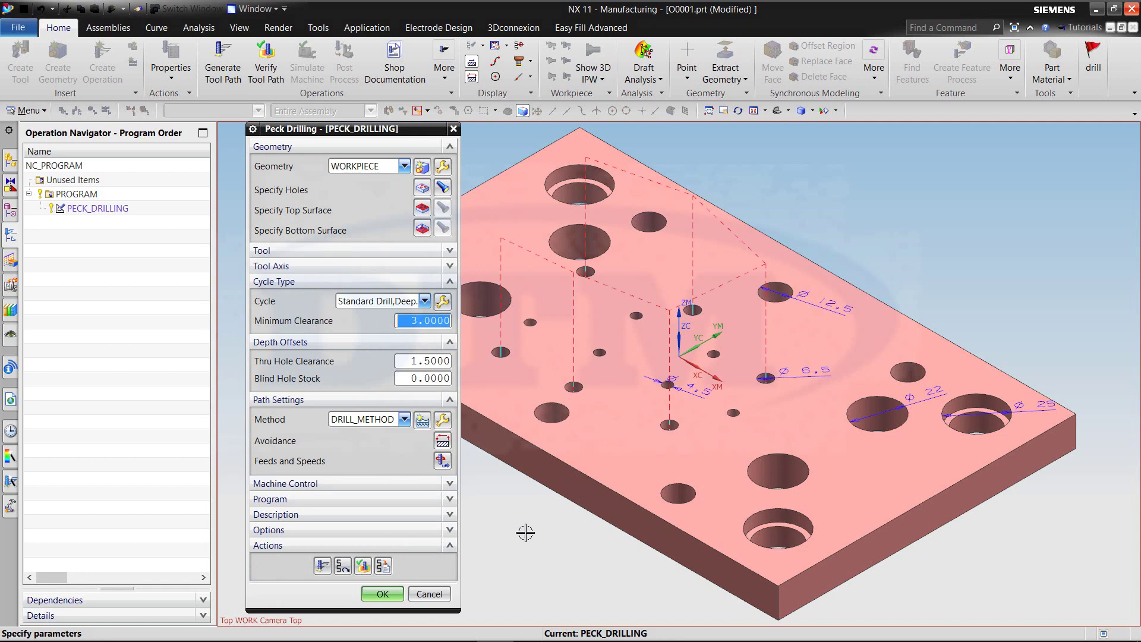
# Rotate the view to inspect the toolpath and accept the PECK_DRILLING operation.
pyautogui.moveTo(522, 535); pyautogui.dragTo(584, 535, button='middle')
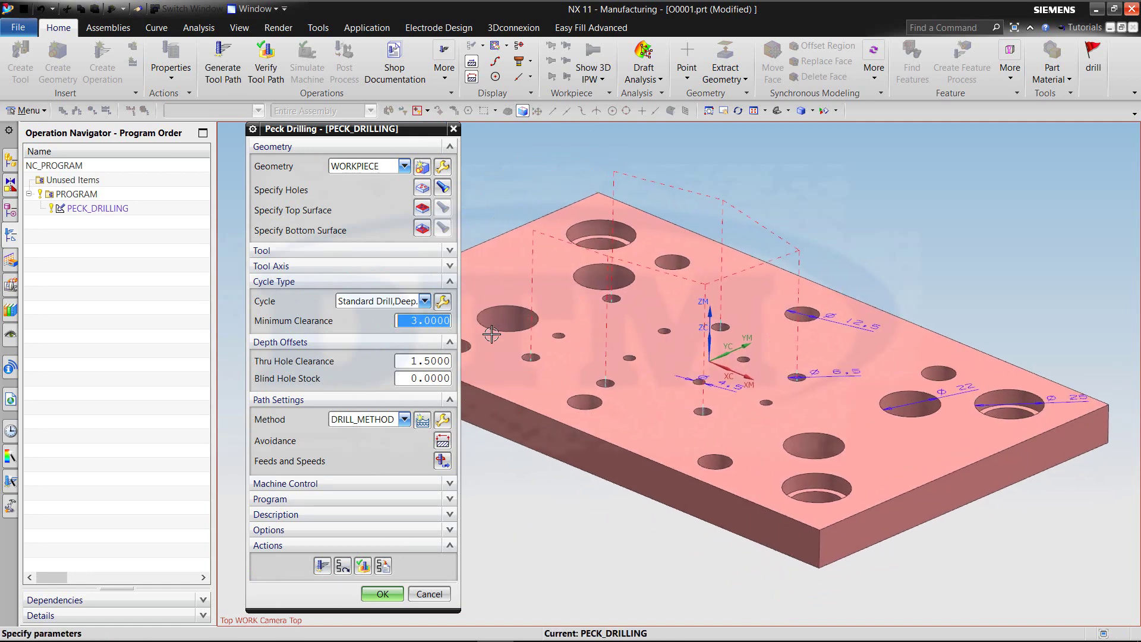
pyautogui.click(383, 594)
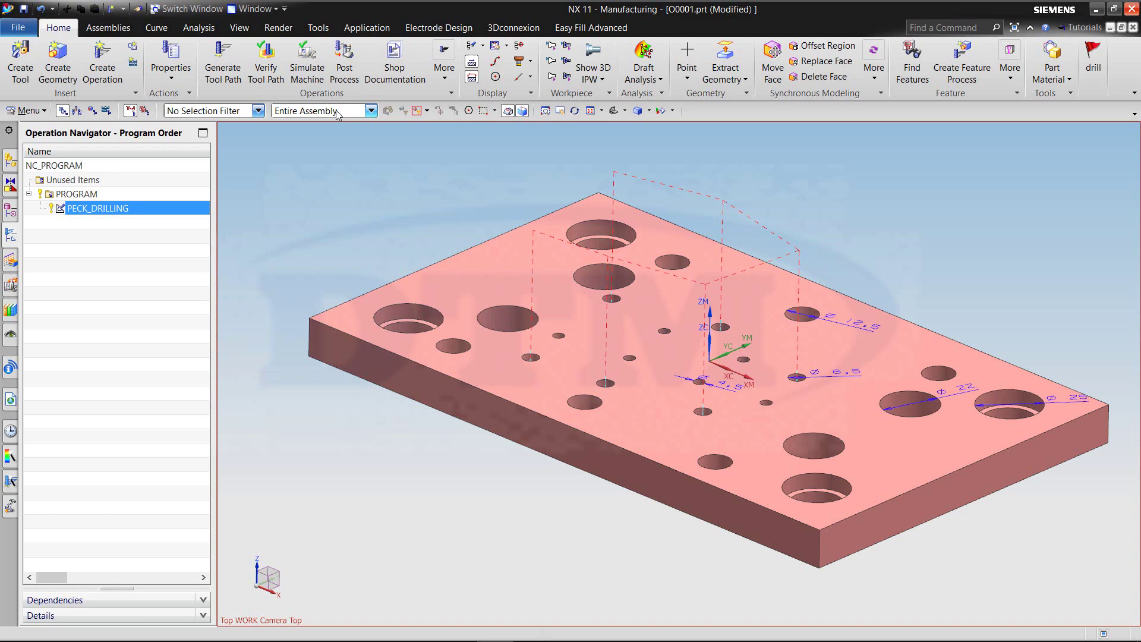
# Post-process with Fanuc, mark the G83 cycle on line N18, and reopen PECK_DRILLING.
pyautogui.click(344, 66)
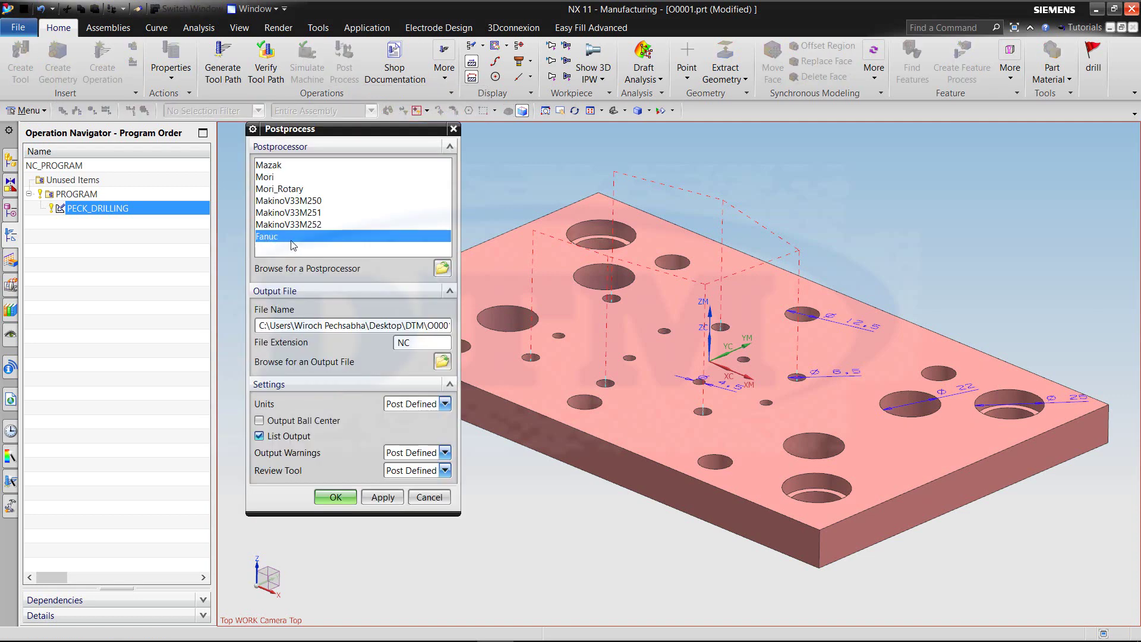
pyautogui.click(336, 498)
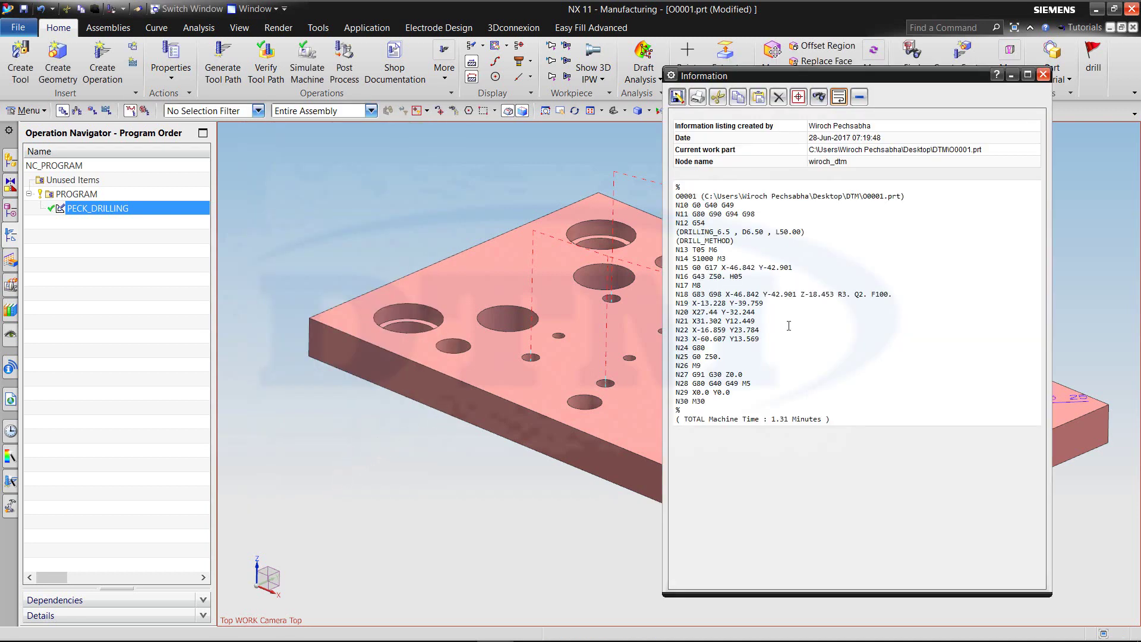
pyautogui.keyDown('ctrl'); pyautogui.scroll(2, 808, 306); pyautogui.keyUp('ctrl')
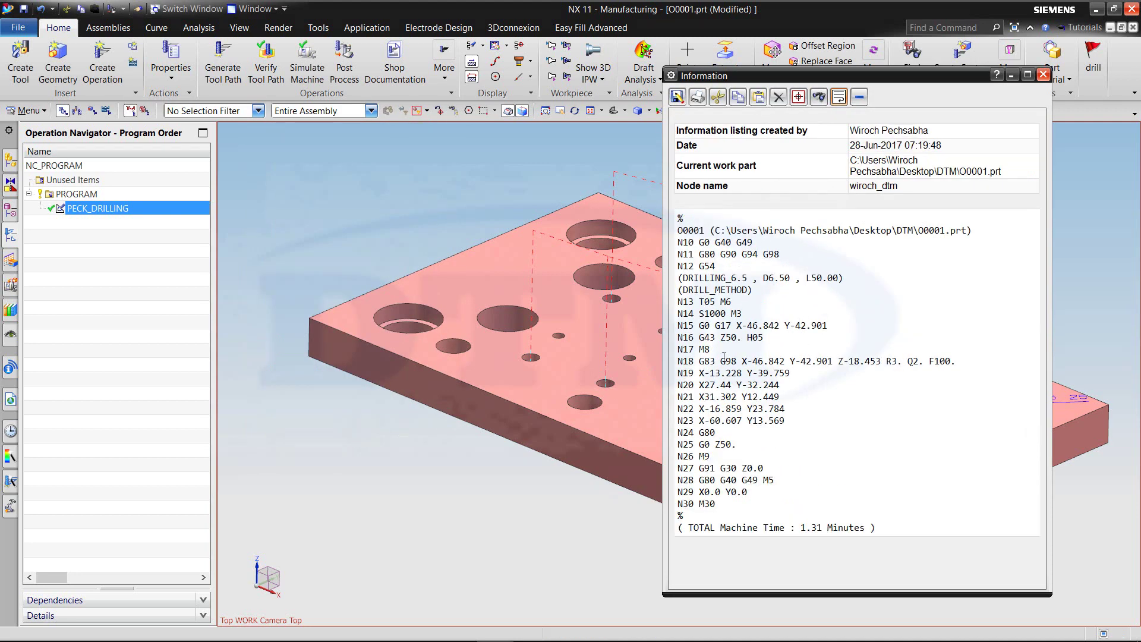
pyautogui.moveTo(697, 361); pyautogui.dragTo(955, 362)
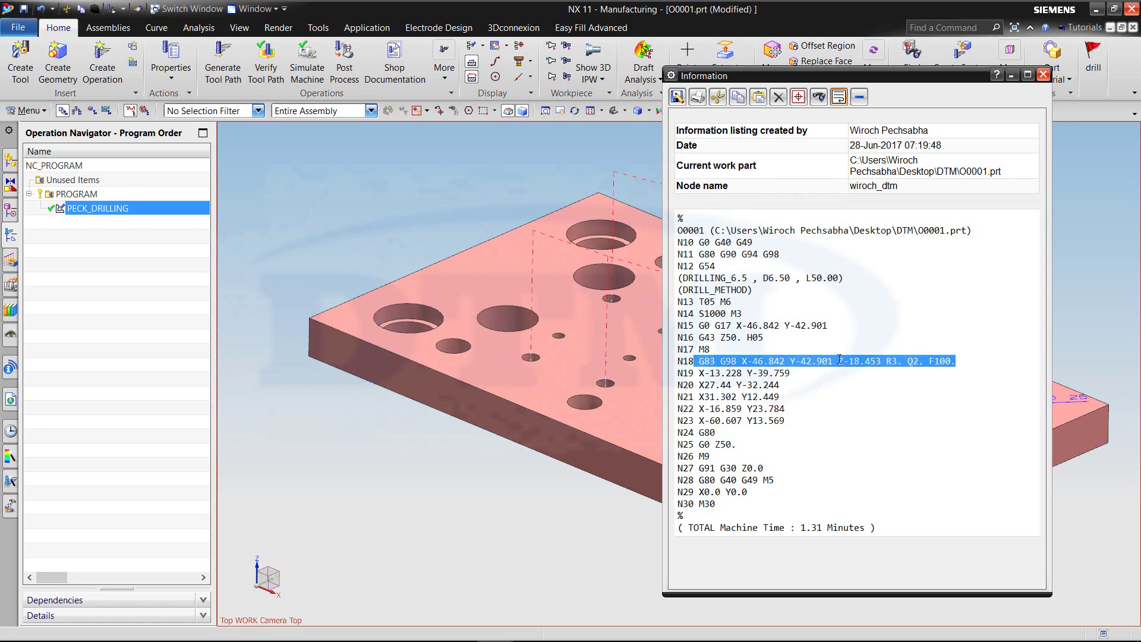
pyautogui.doubleClick(98, 209)
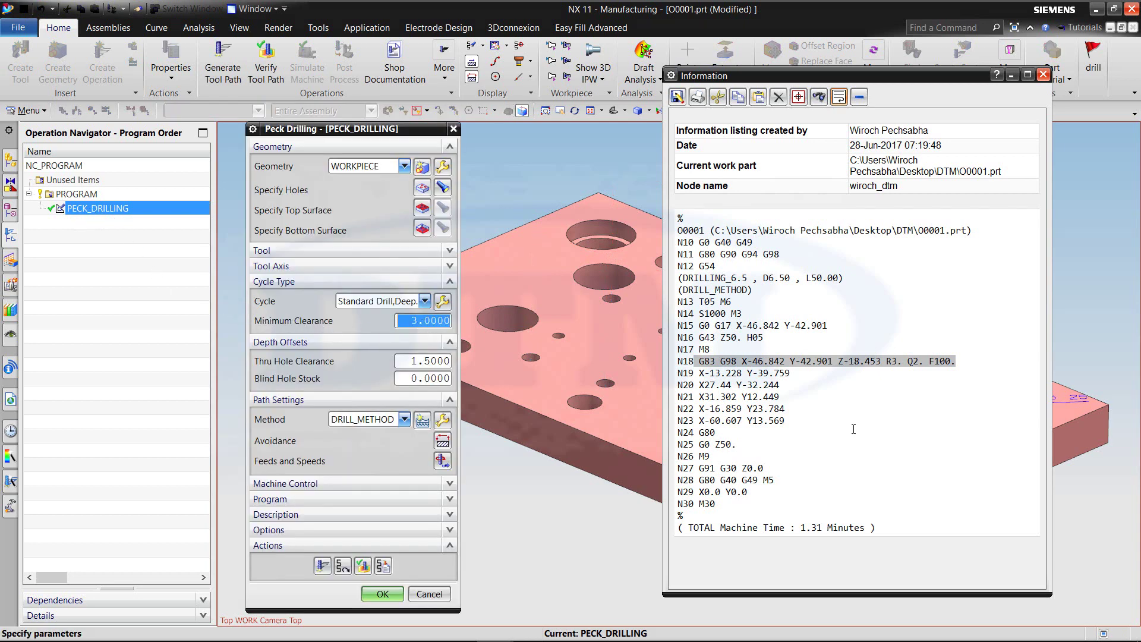
pyautogui.doubleClick(892, 363)
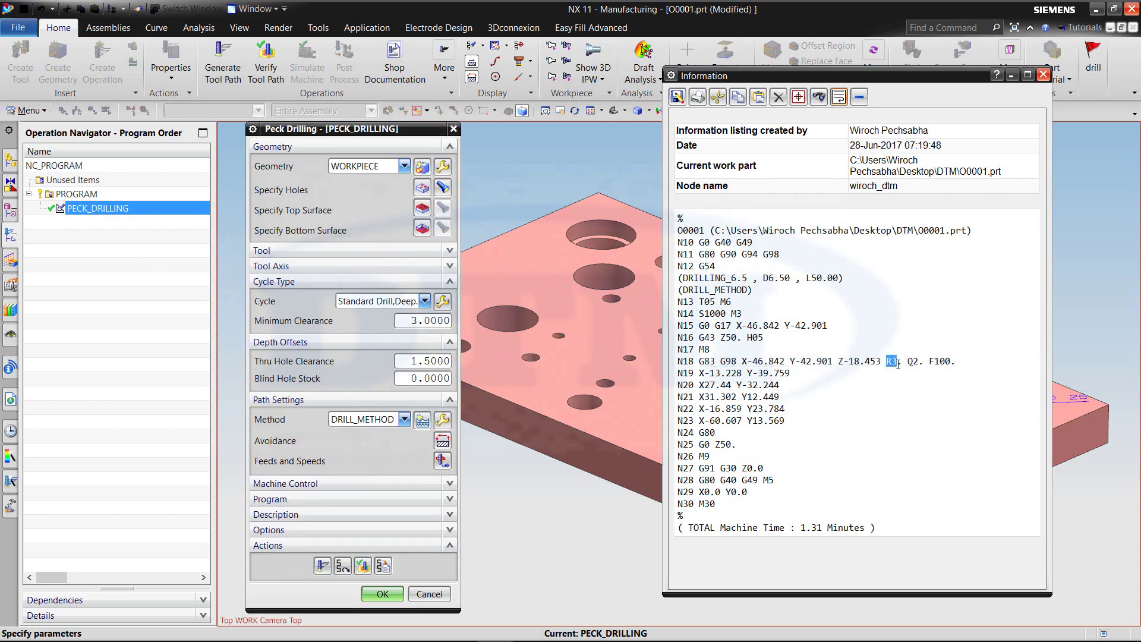
pyautogui.click(443, 302)
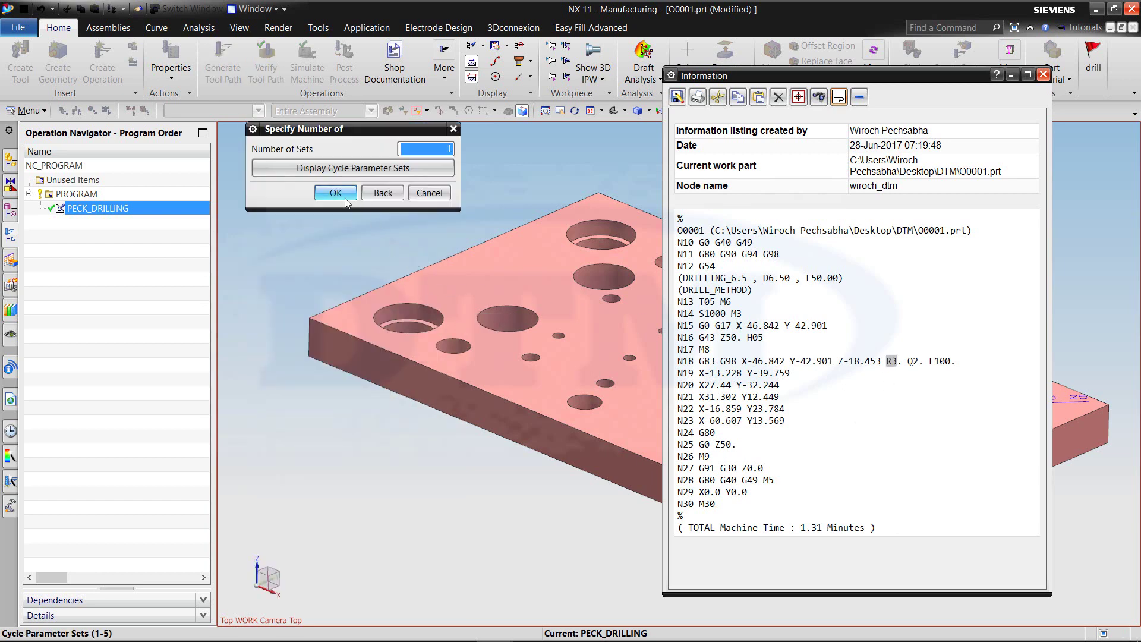
pyautogui.click(335, 194)
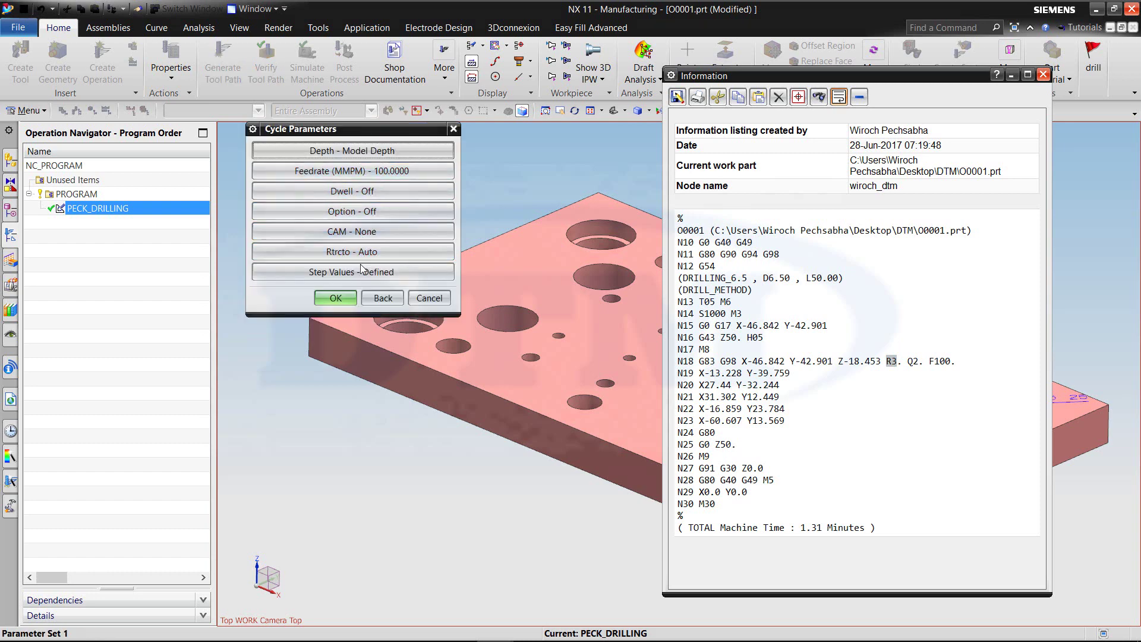
pyautogui.click(343, 273)
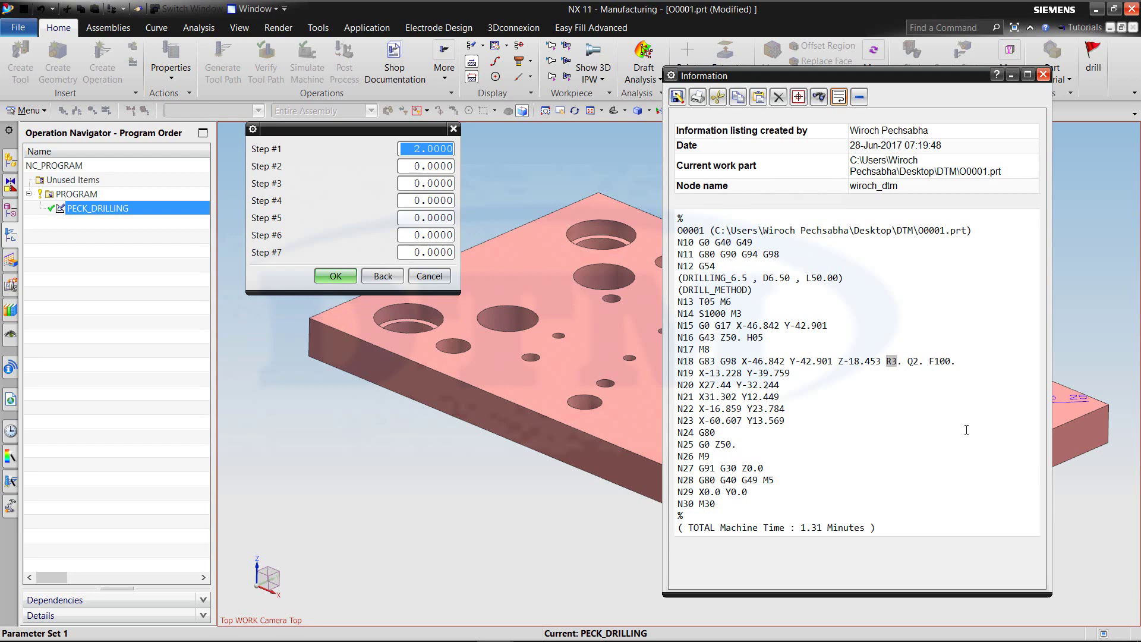
pyautogui.click(912, 360)
pyautogui.doubleClick(913, 361)
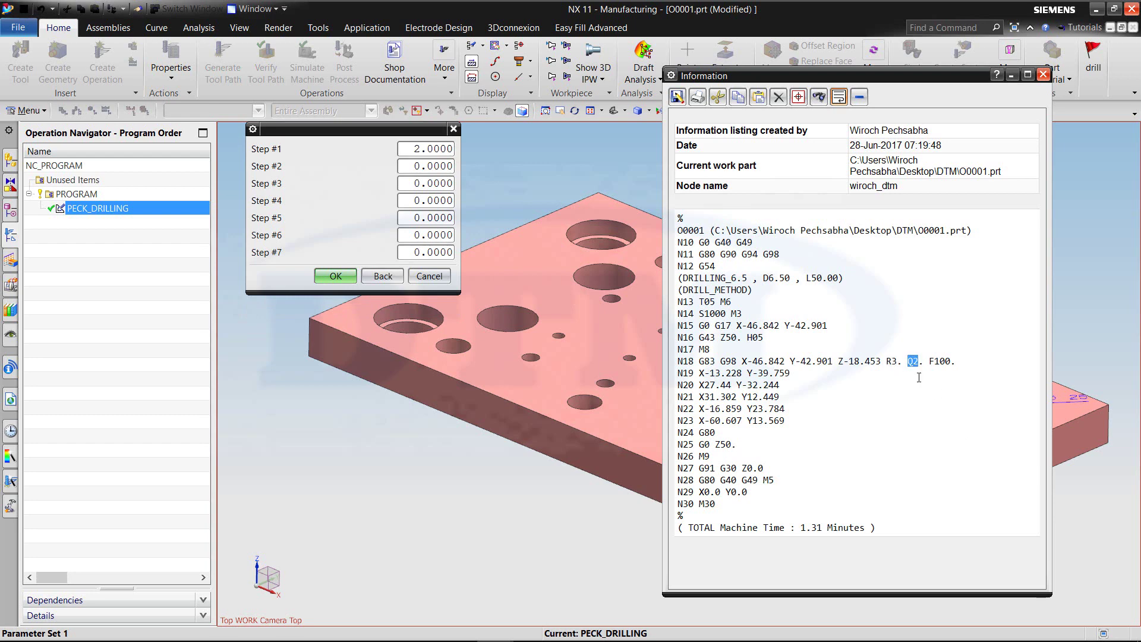
pyautogui.click(336, 276)
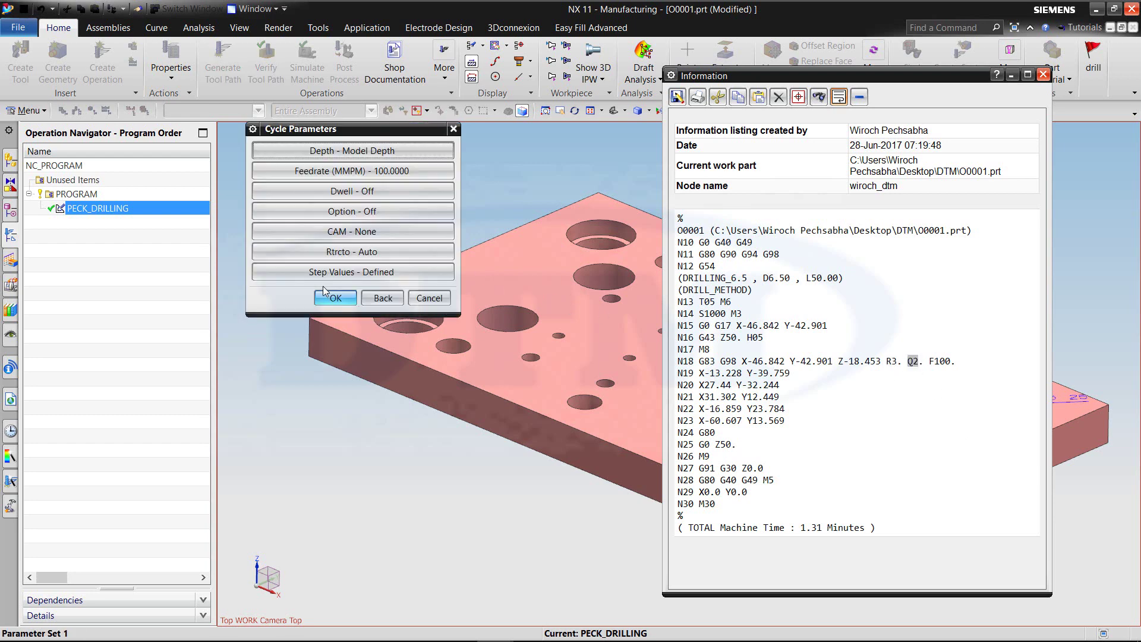
pyautogui.click(339, 299)
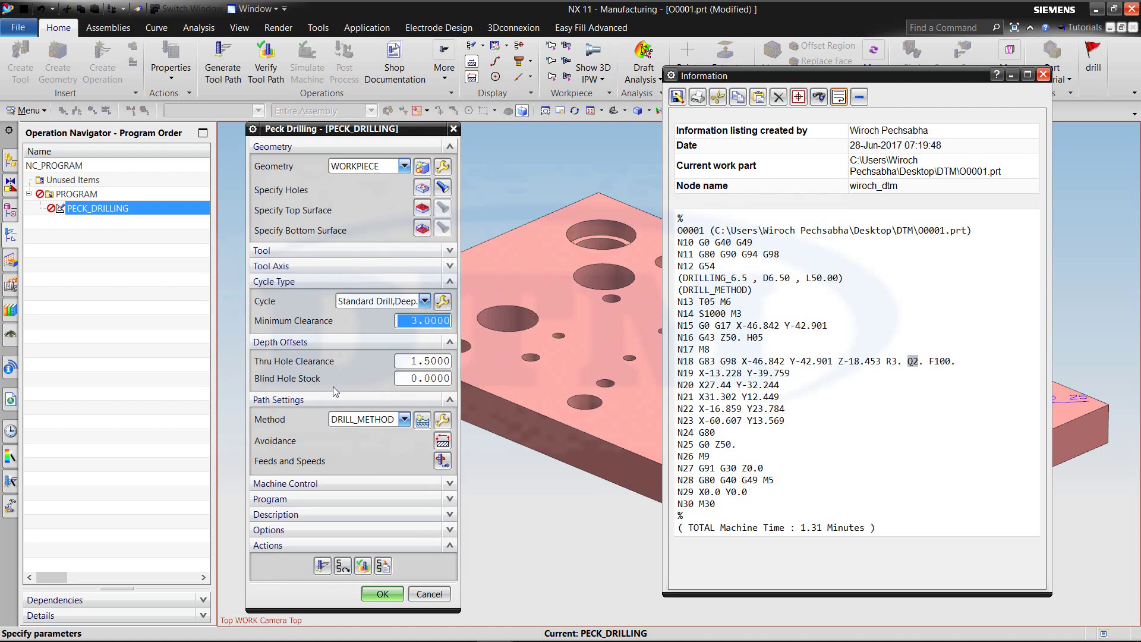
# Show the active clearance plane under Avoidance and mark G43 Z50 on line N16.
pyautogui.click(442, 442)
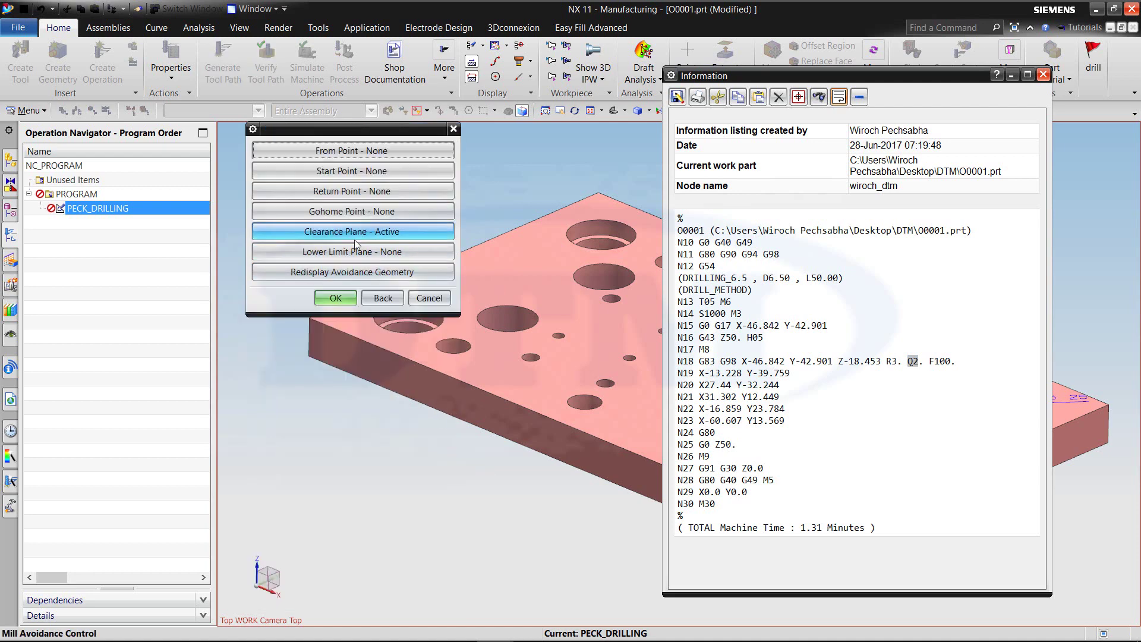
pyautogui.moveTo(699, 337); pyautogui.dragTo(738, 340)
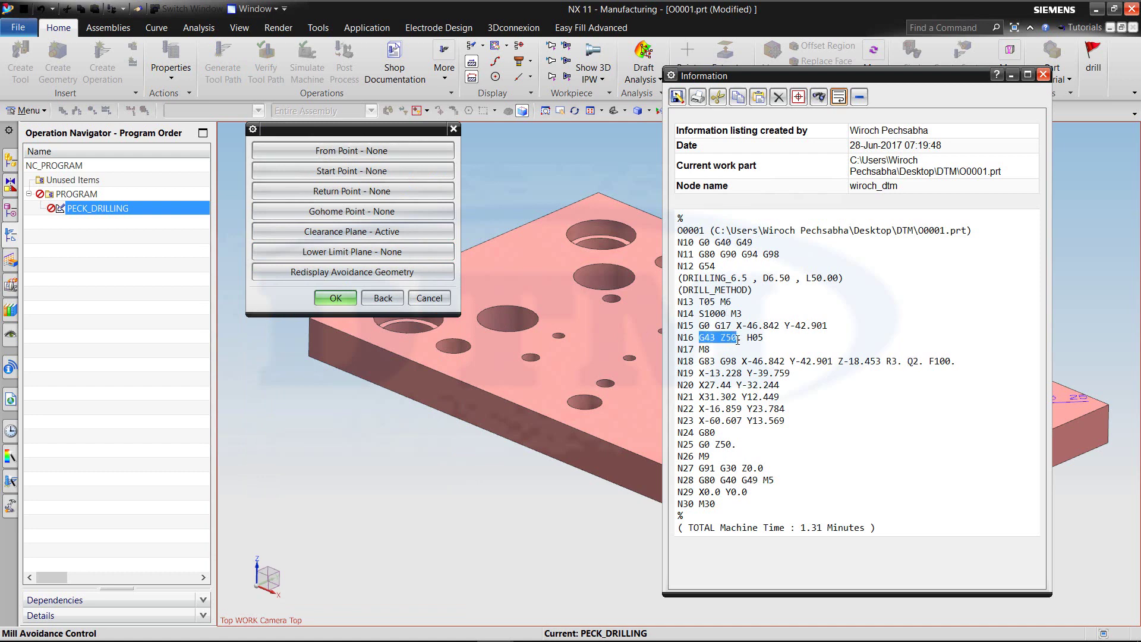